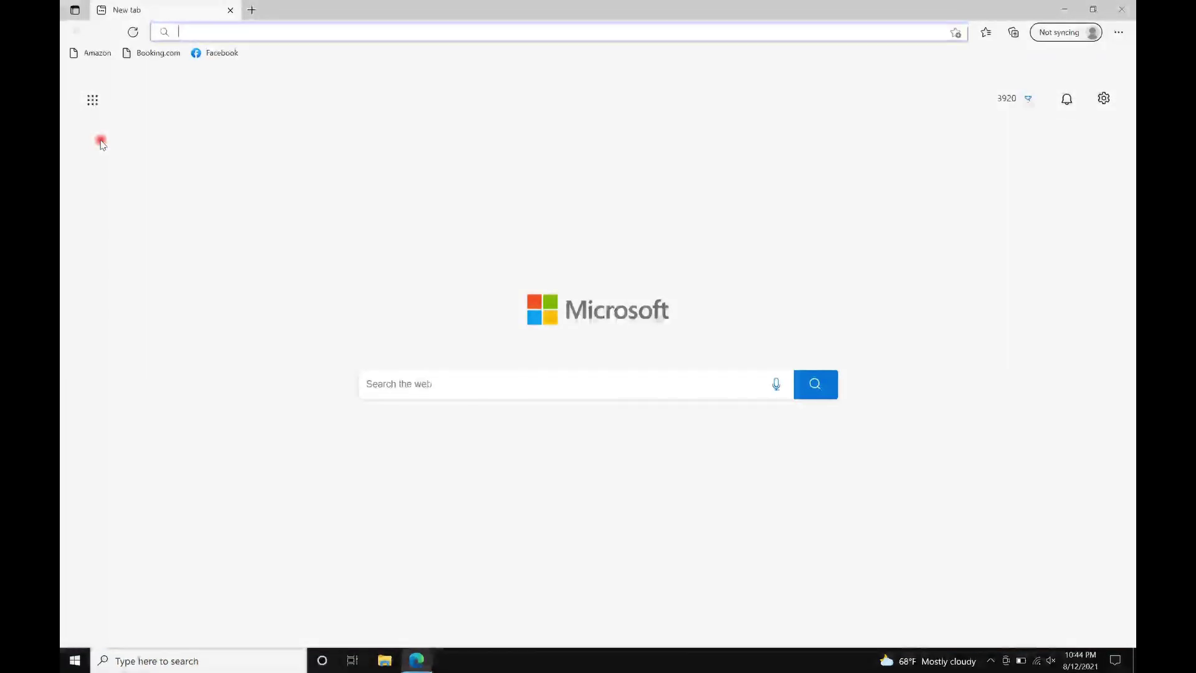
{"action": "type", "text": "www."}
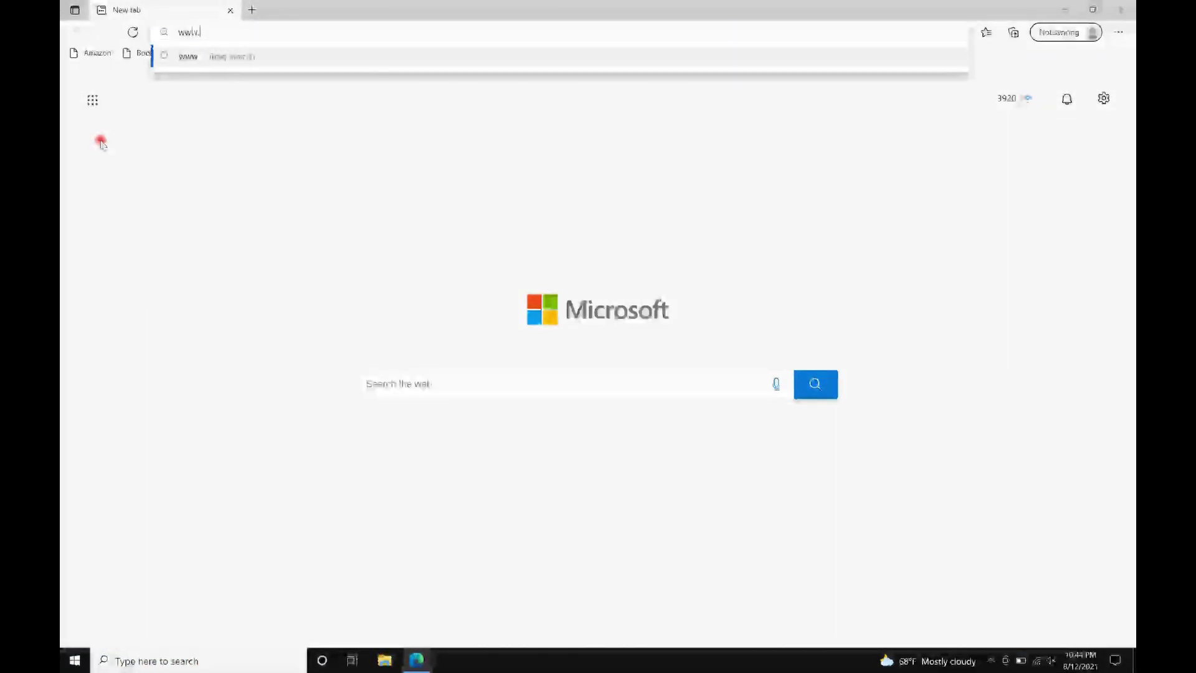
{"action": "type", "text": "idoud.com"}
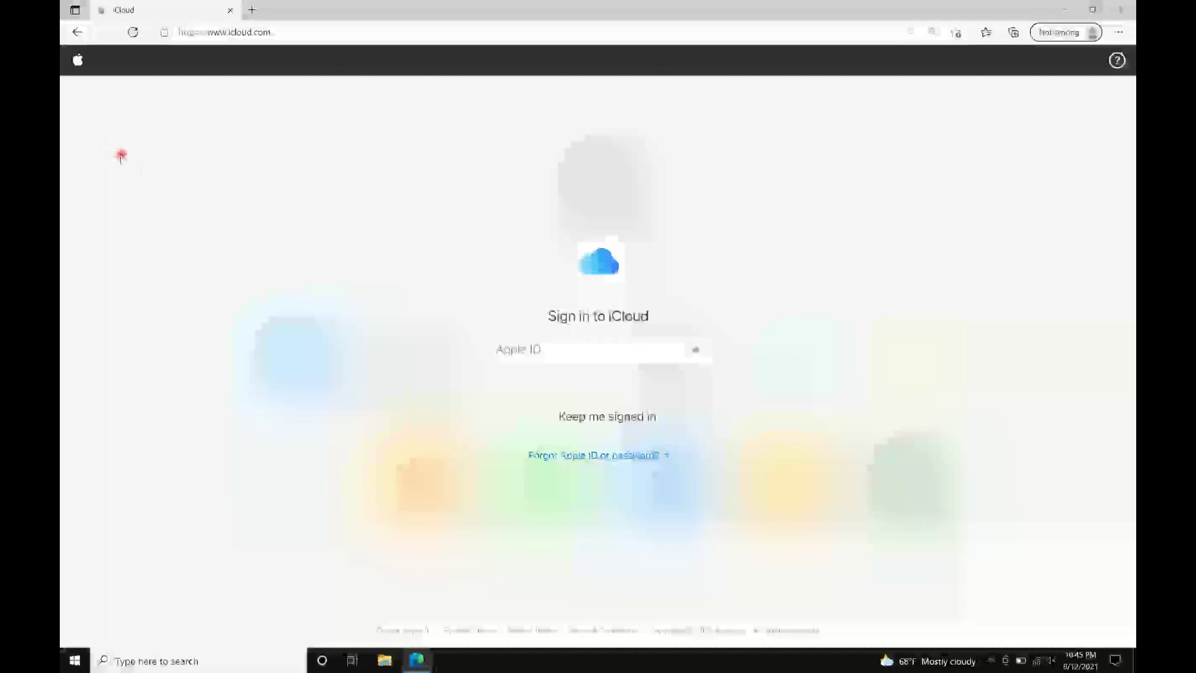
{"action": "left_click", "coordinate": [506, 339]}
{"action": "left_click", "coordinate": [569, 395]}
{"action": "left_click", "coordinate": [694, 350]}
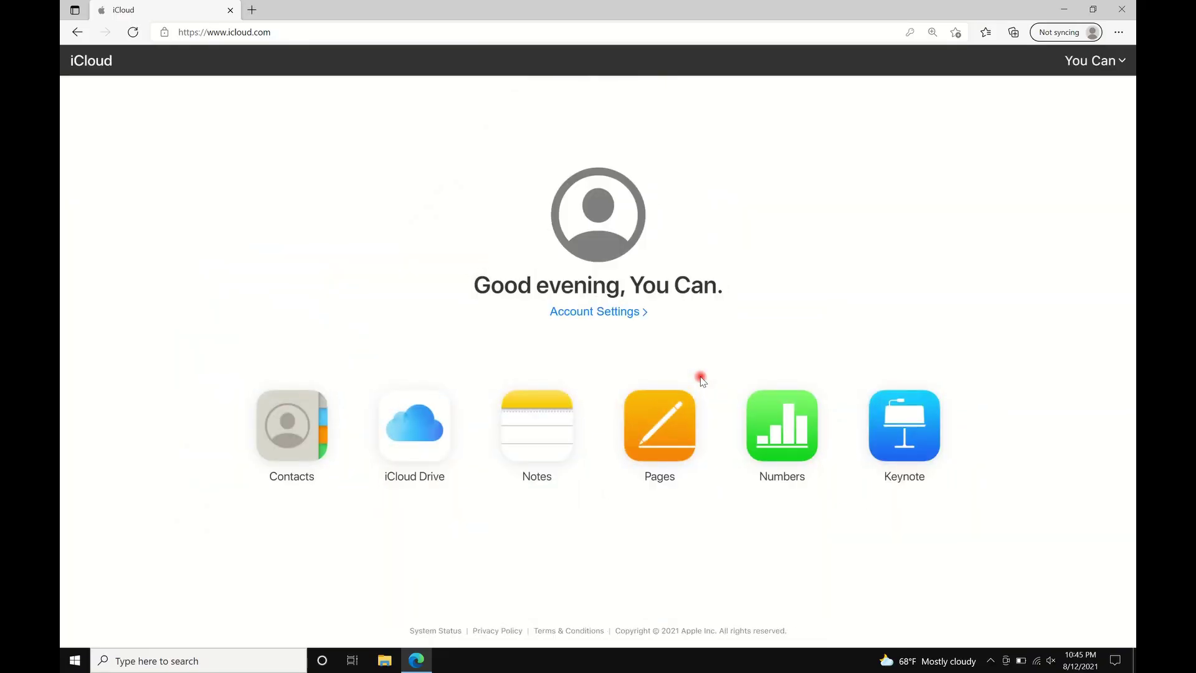
Open Numbers from the iCloud home page and start a new spreadsheet.
{"action": "left_click", "coordinate": [787, 426]}
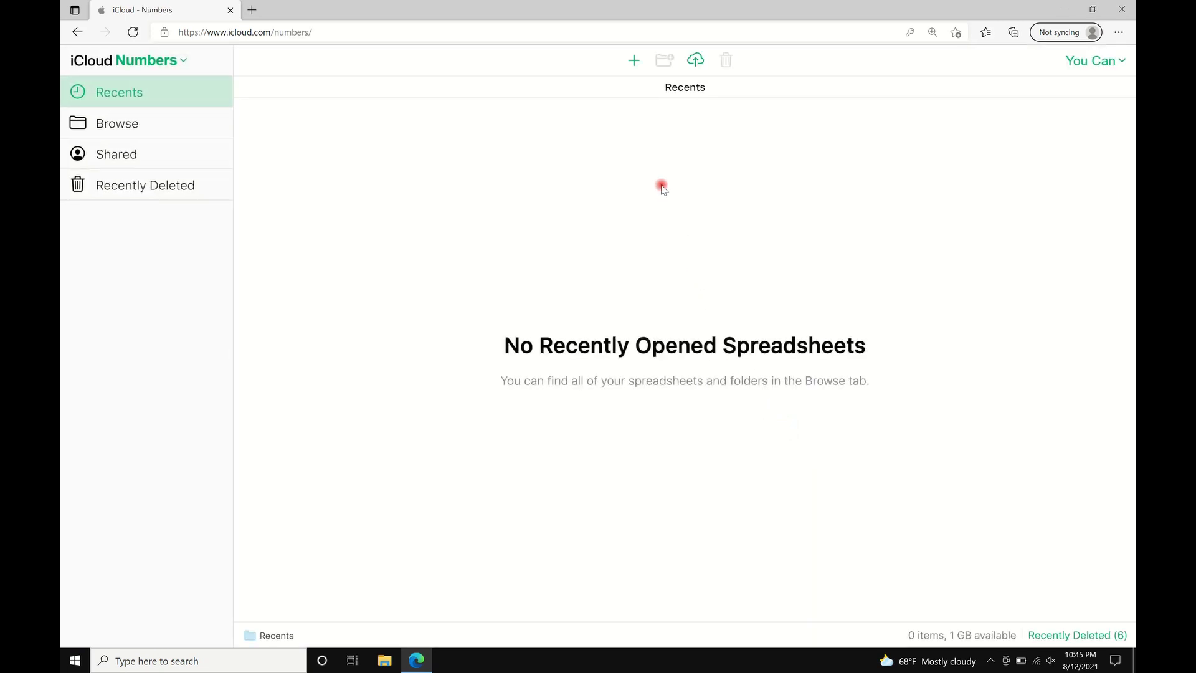
{"action": "left_click", "coordinate": [634, 63]}
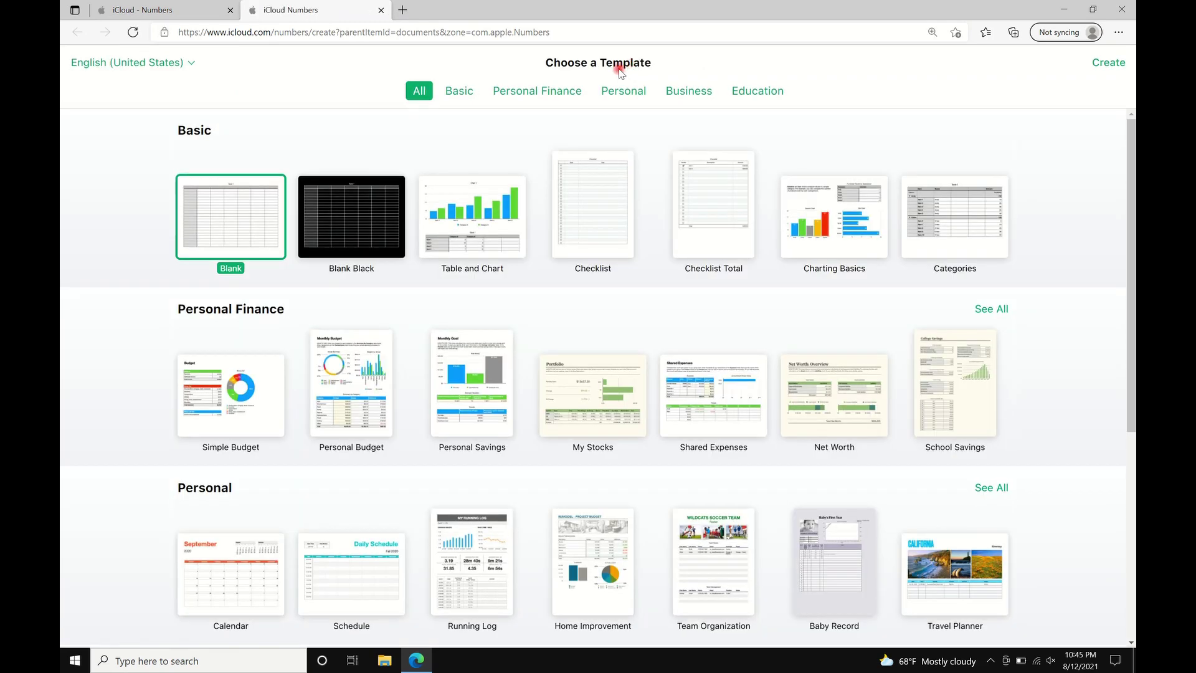
Create a spreadsheet from the Blank template and name it 'Finances 2021'.
{"action": "double_click", "coordinate": [230, 229]}
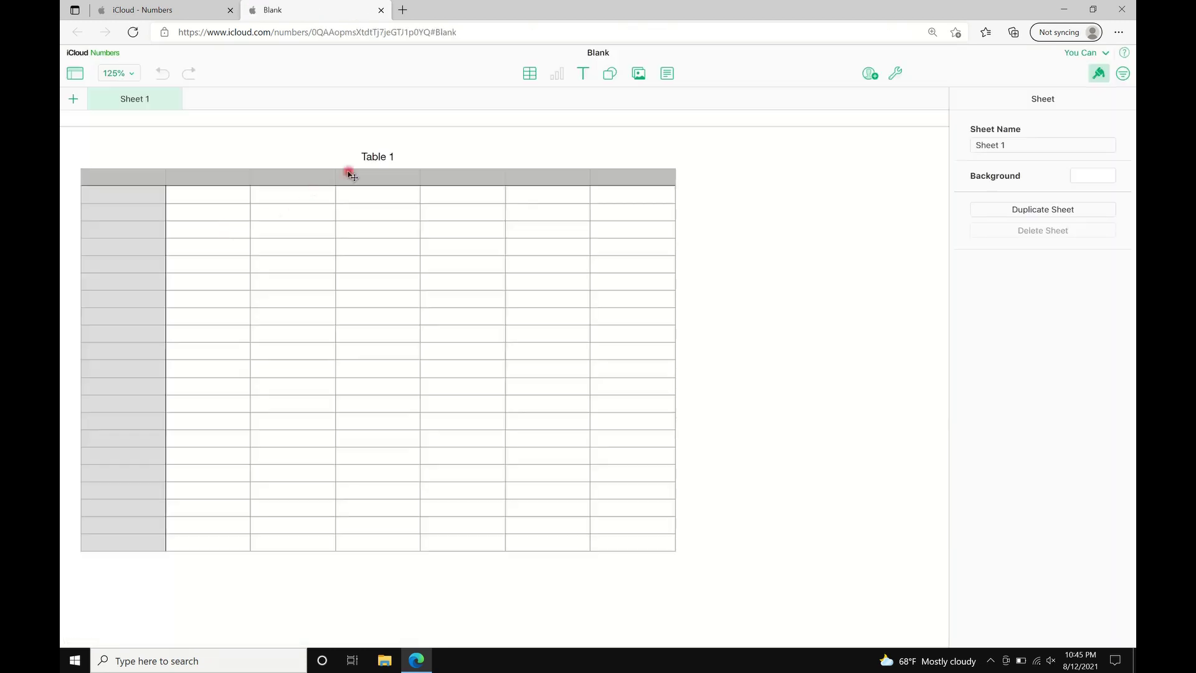
{"action": "left_click", "coordinate": [597, 53]}
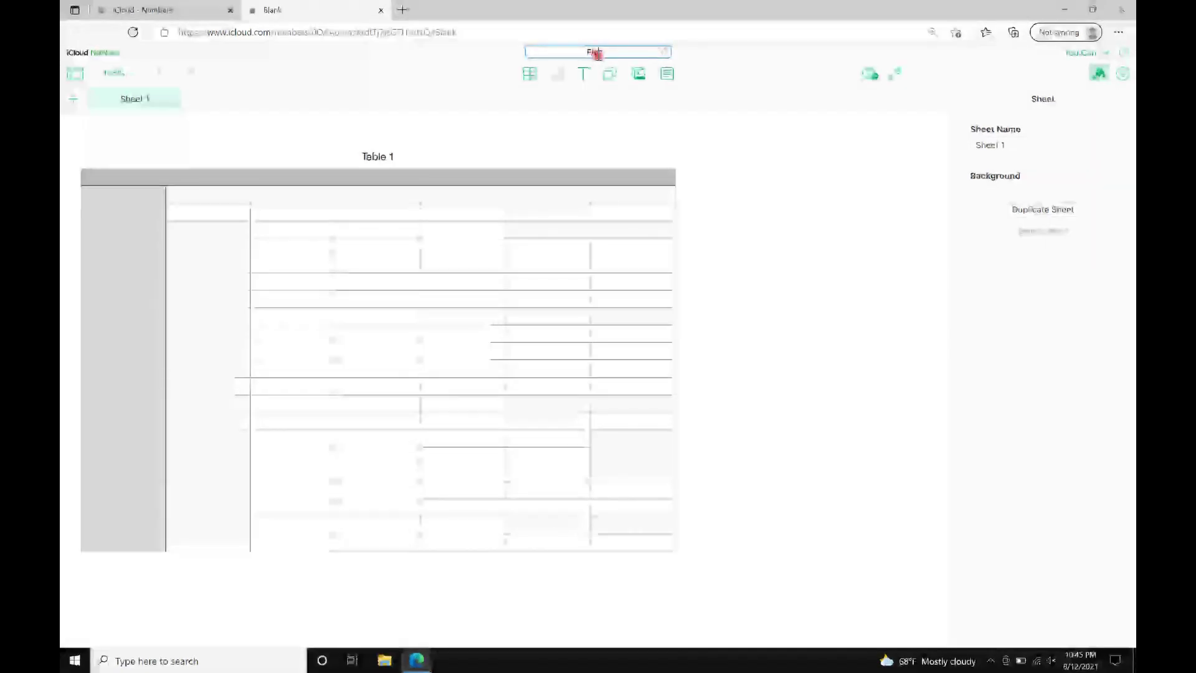
{"action": "type", "text": "Finance"}
{"action": "type", "text": " 2021"}
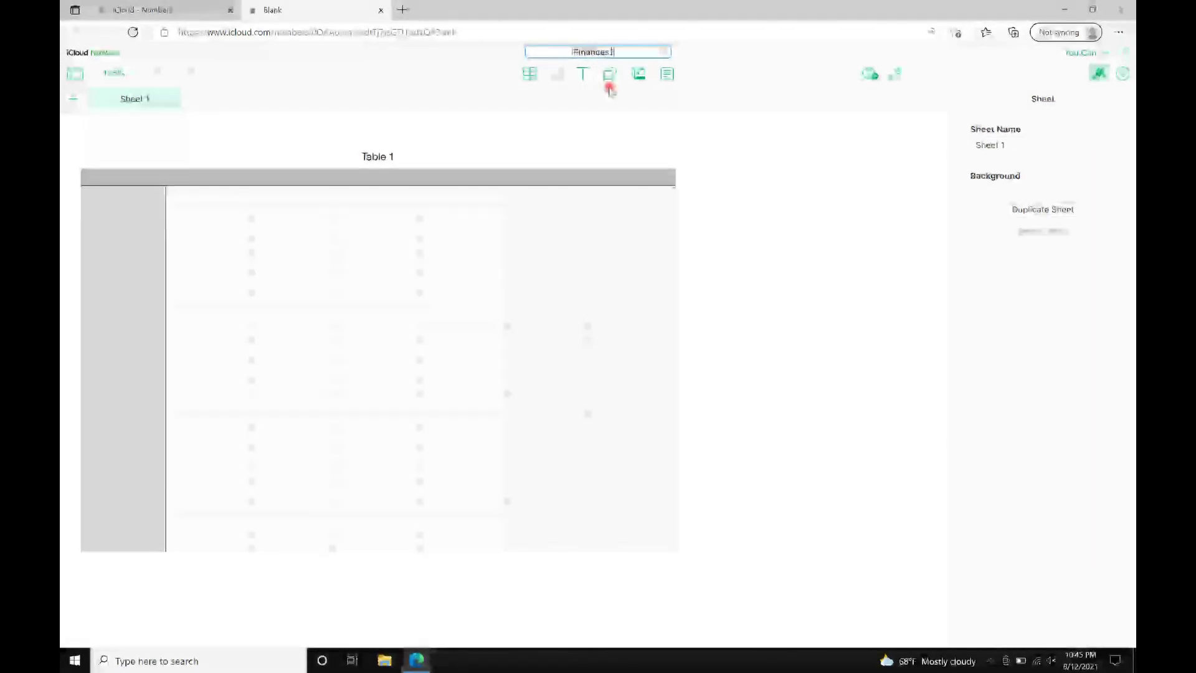
Rename the sheet to 'Jan 2021' and begin editing the table's title.
{"action": "double_click", "coordinate": [183, 99]}
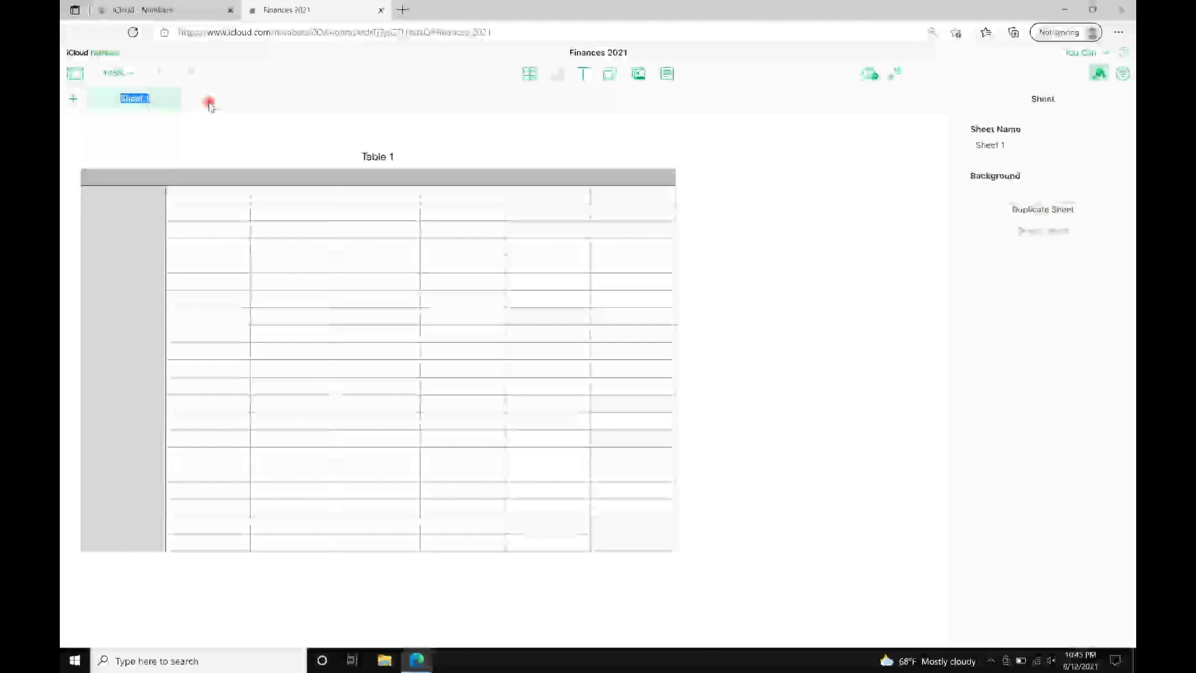
{"action": "type", "text": "June 2021"}
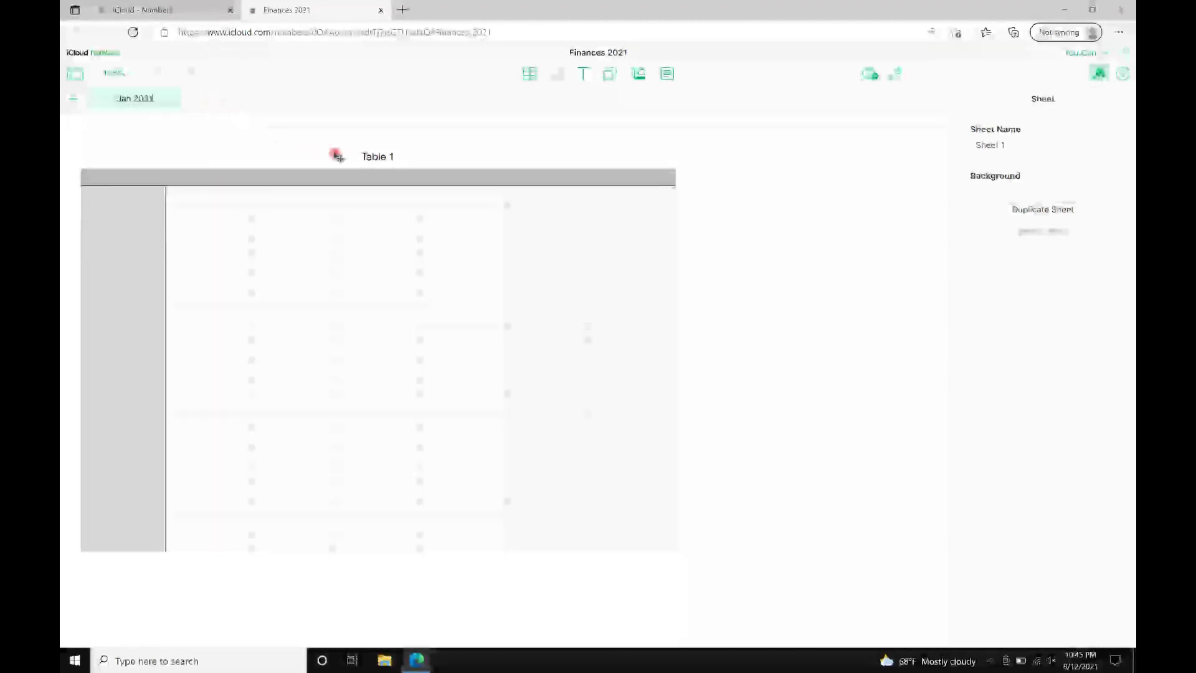
{"action": "left_click", "coordinate": [399, 155]}
{"action": "left_click", "coordinate": [995, 284]}
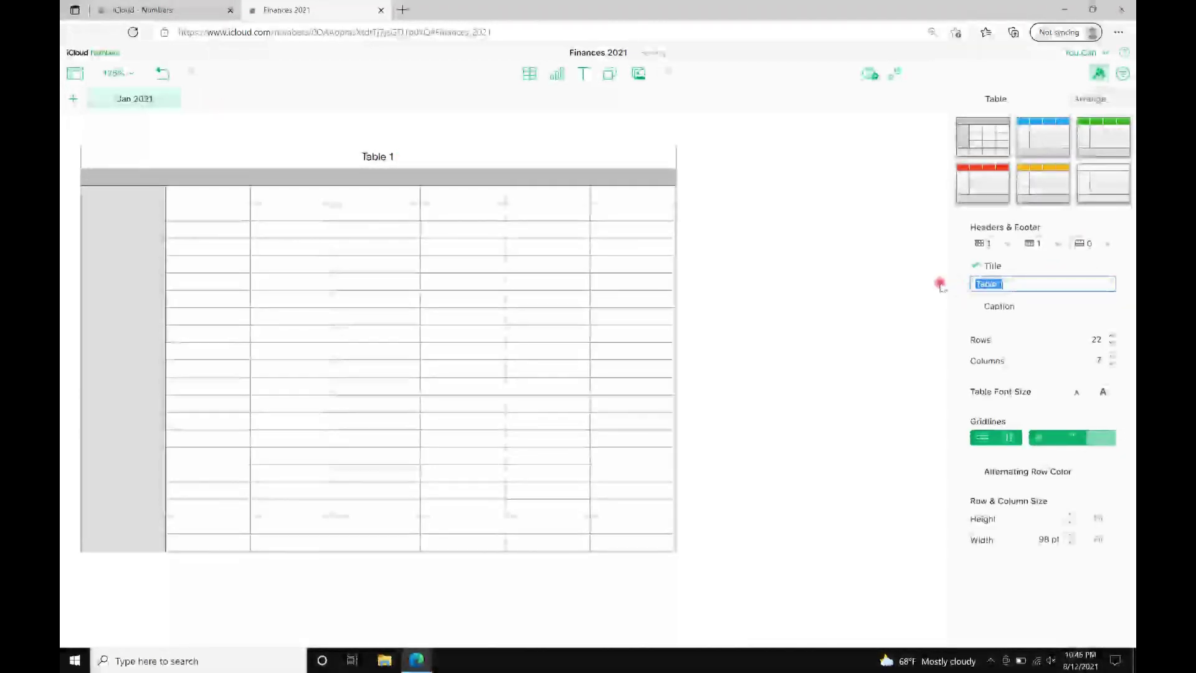
Title the table 'Jan 2021' and enter INCOME, Income 1, Income 2, Income 3 in A2:A5.
{"action": "type", "text": "Jan 2021"}
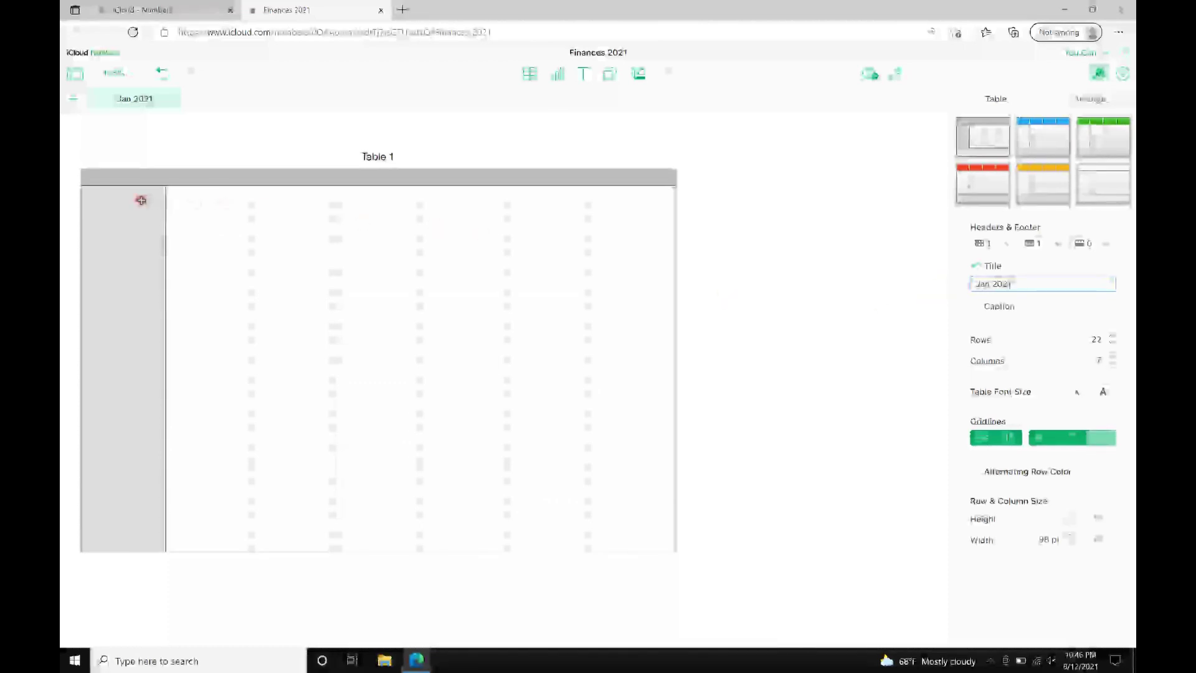
{"action": "left_click", "coordinate": [137, 199]}
{"action": "type", "text": "INCOME"}
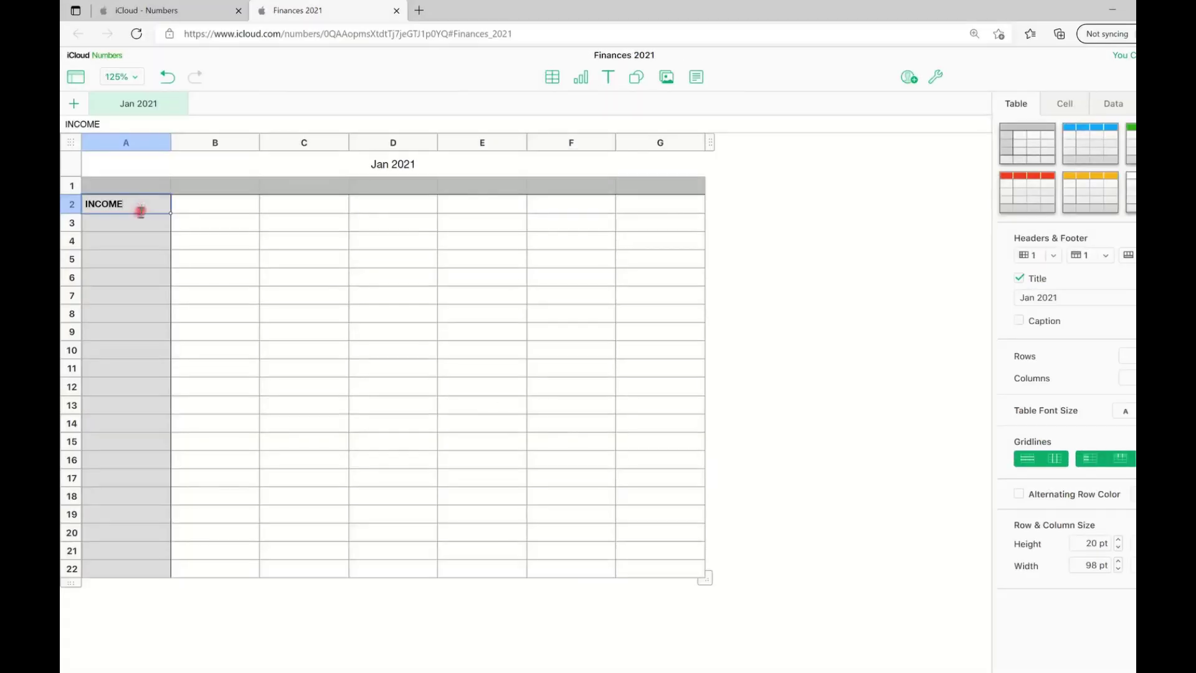
{"action": "left_click", "coordinate": [133, 213]}
{"action": "type", "text": "Income 1"}
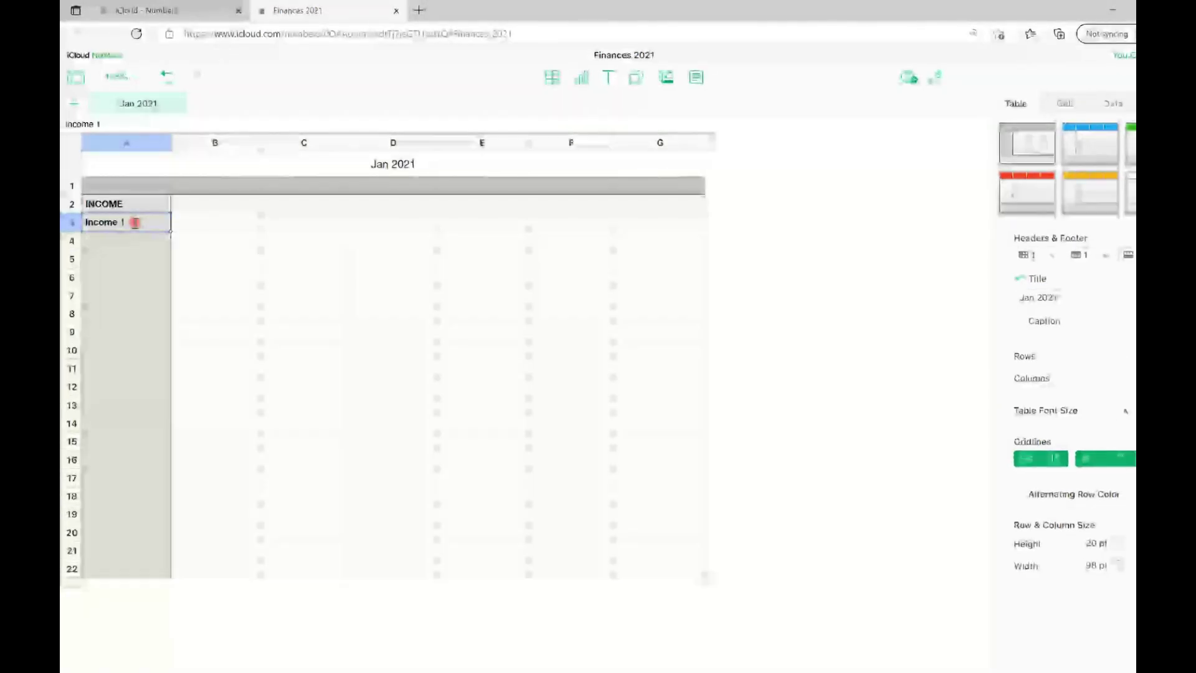
{"action": "left_click", "coordinate": [134, 240]}
{"action": "type", "text": "Income 2"}
{"action": "left_click", "coordinate": [126, 258]}
{"action": "type", "text": "Income 3"}
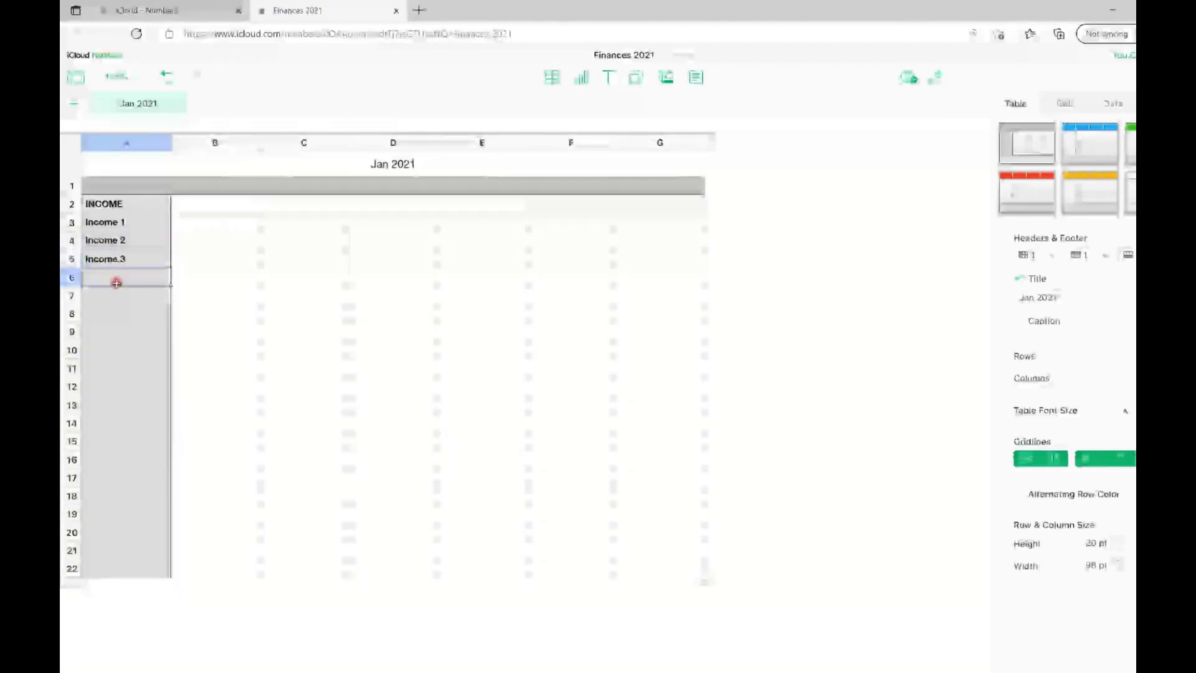
Enter EXPENSES in A7 followed by Rent, Gas, Food and Water below it.
{"action": "left_click", "coordinate": [117, 295]}
{"action": "type", "text": "EXPENSES"}
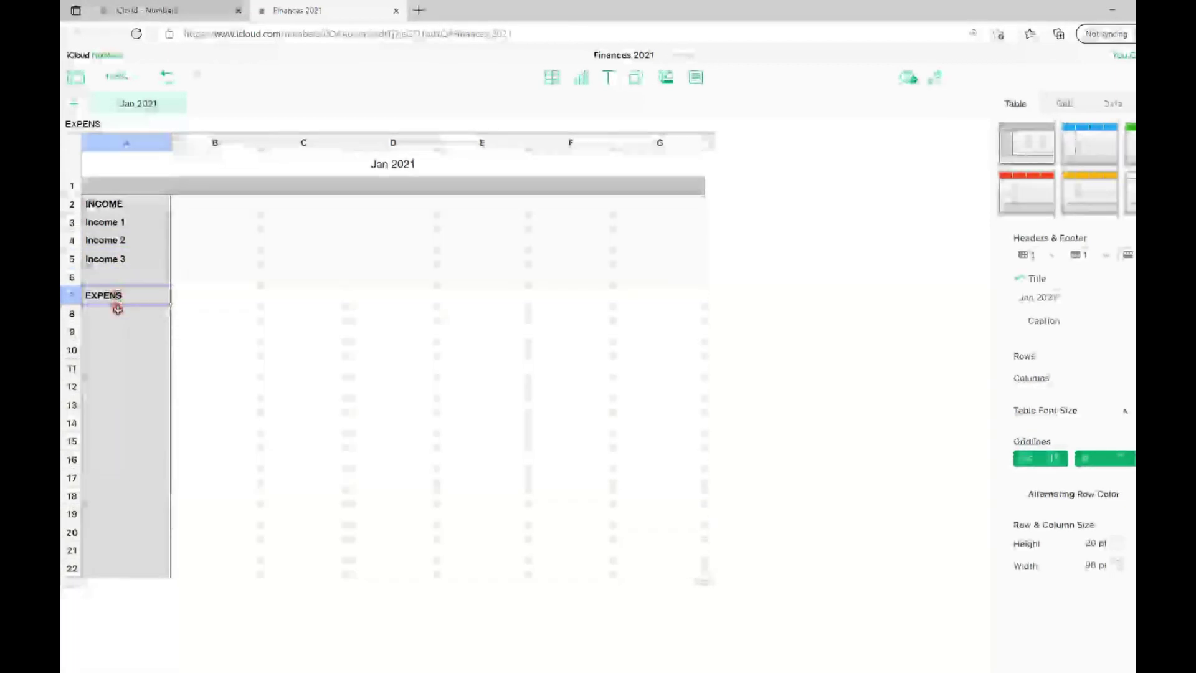
{"action": "left_click", "coordinate": [116, 314]}
{"action": "type", "text": "Rent"}
{"action": "key", "text": "Return"}
{"action": "type", "text": "Gas"}
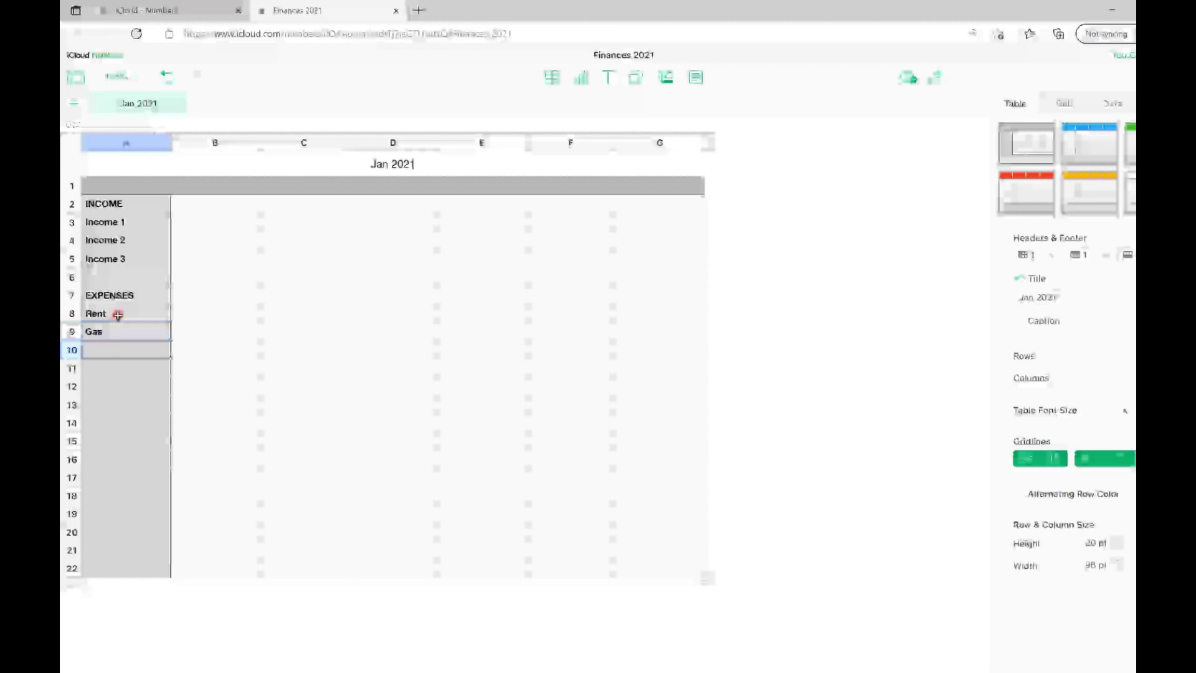
{"action": "key", "text": "Return"}
{"action": "type", "text": "Food"}
{"action": "key", "text": "Return"}
{"action": "type", "text": "E"}
{"action": "type", "text": "Wat"}
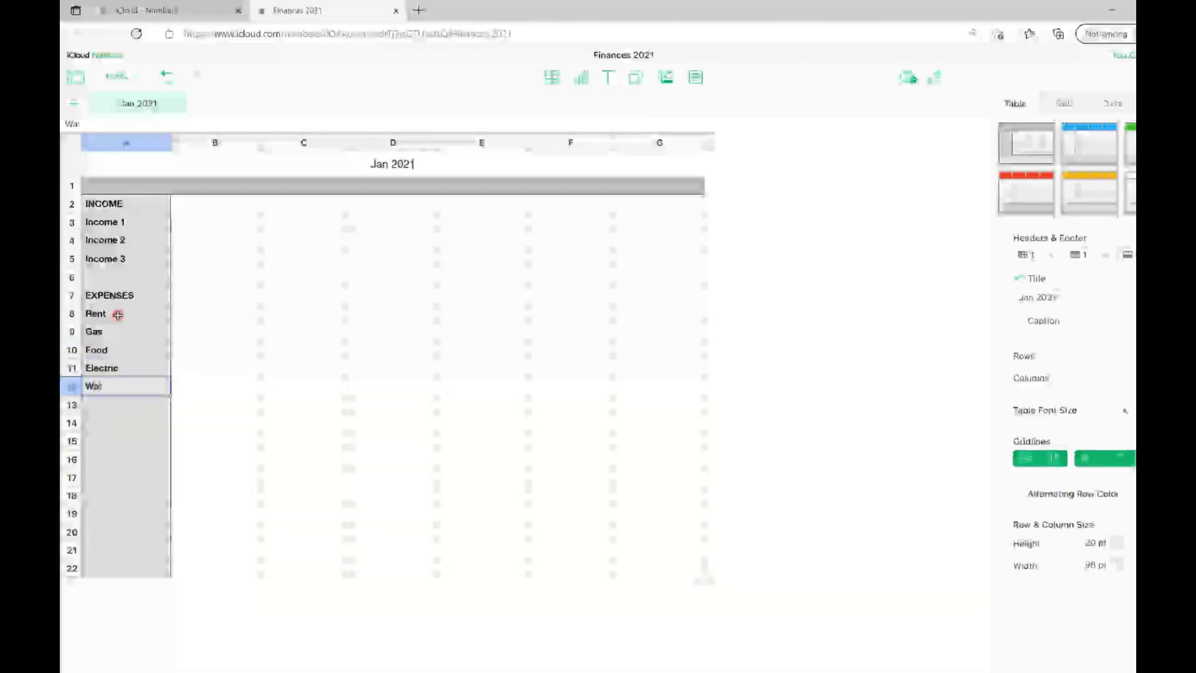
{"action": "type", "text": "er"}
{"action": "key", "text": "Return"}
Add Internet, TOTAL INCOME and TOTAL EXPENSES labels to column A.
{"action": "type", "text": "Internet"}
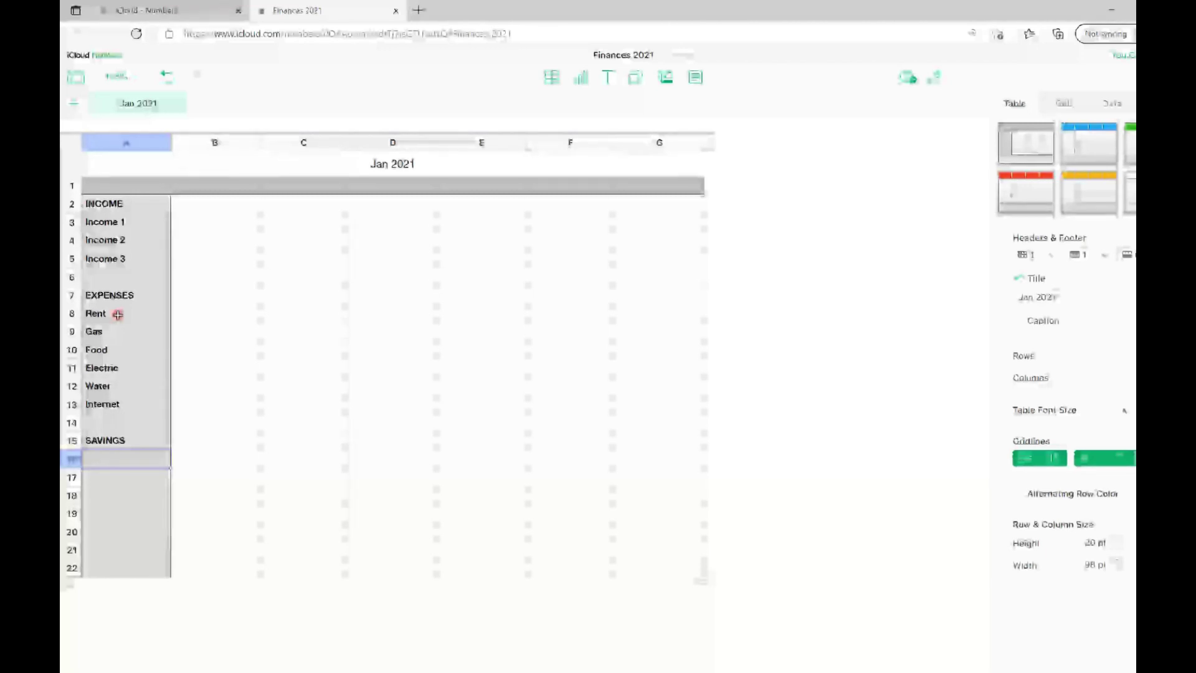
{"action": "type", "text": "TOTAL INCOME"}
{"action": "key", "text": "Return"}
{"action": "type", "text": "TOTAL EXPENSES"}
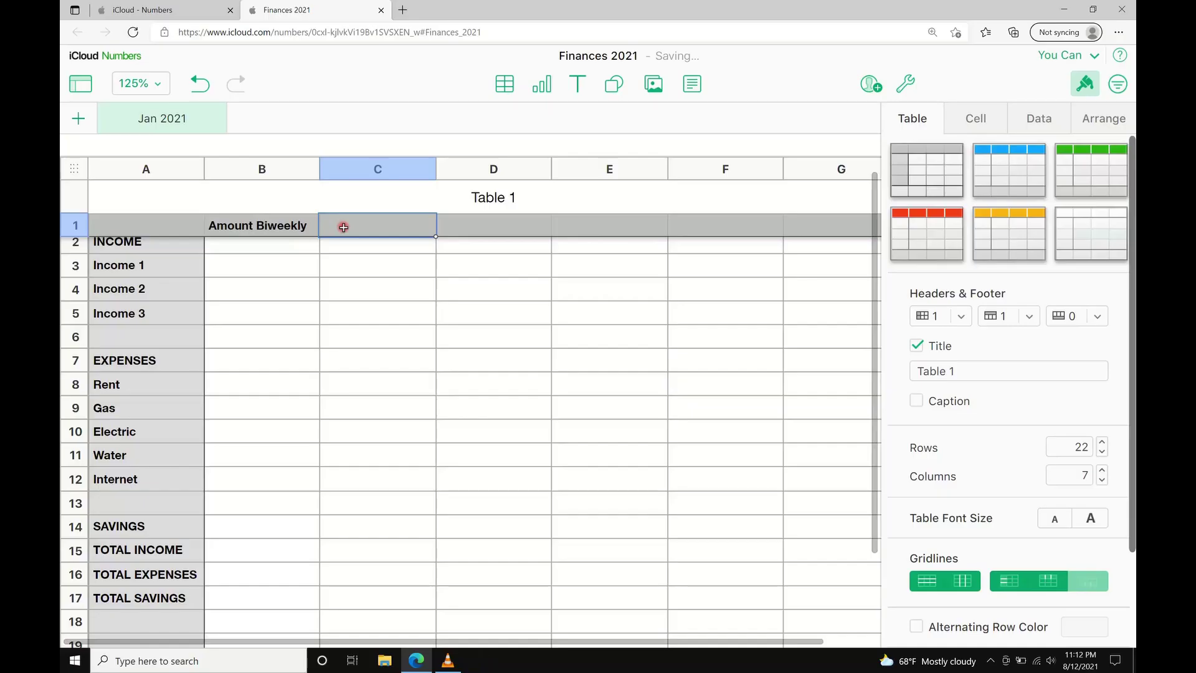
{"action": "type", "text": "Amount Biweekly"}
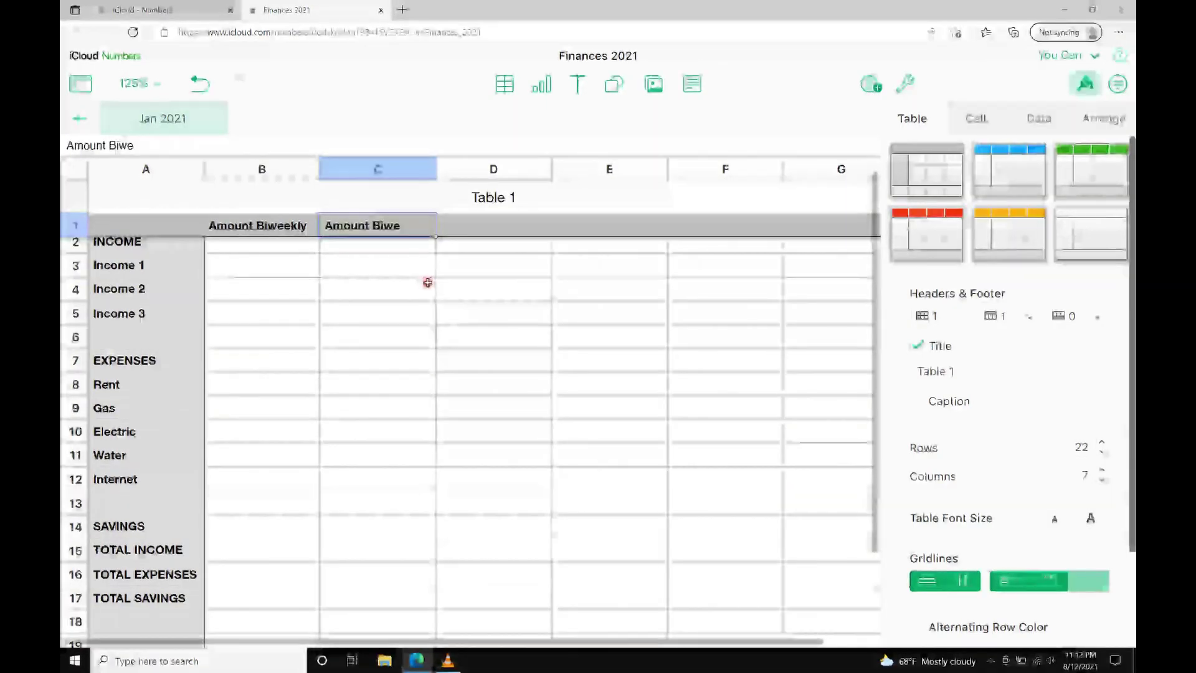
Enter the column headers Amount Biweekly, Due Date and Notes.
{"action": "key", "text": "Tab"}
{"action": "type", "text": "Due Date"}
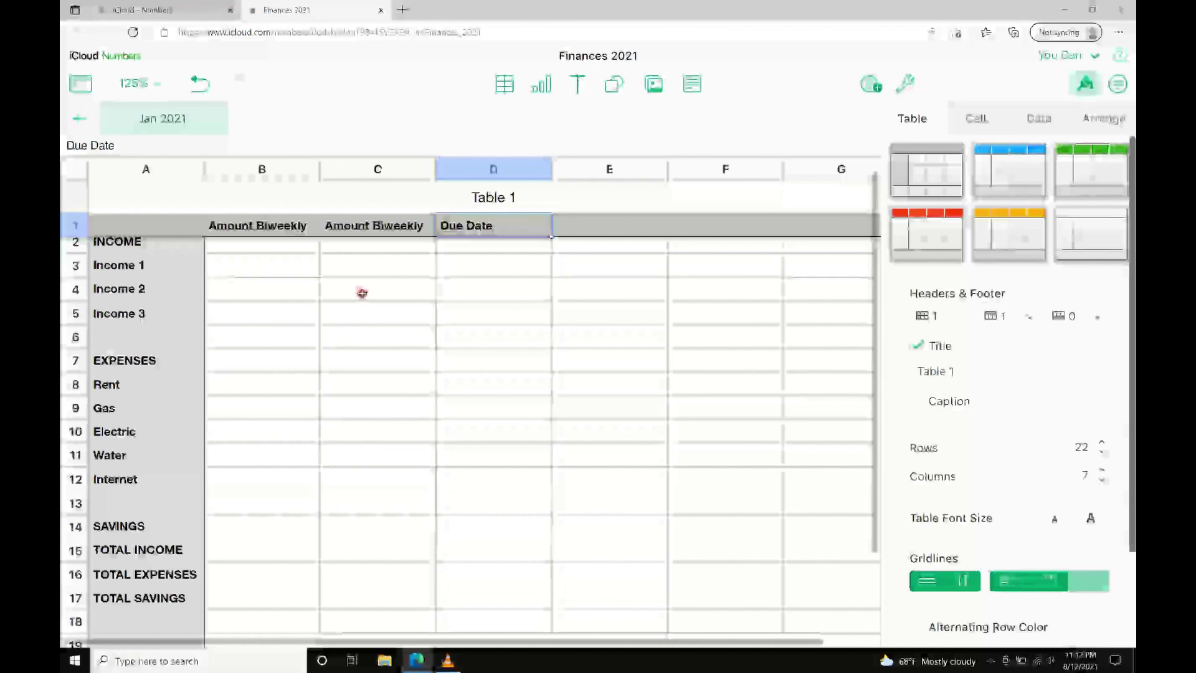
{"action": "left_click", "coordinate": [587, 224]}
{"action": "type", "text": "Notes"}
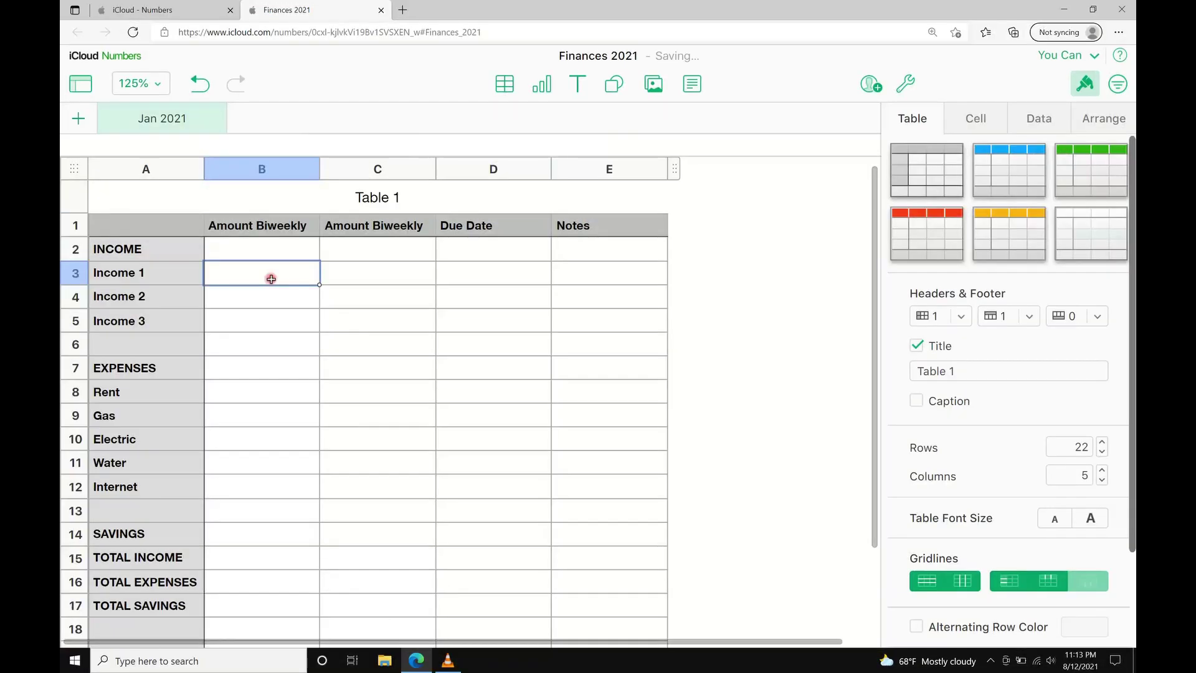
Fill column B with $, $$ and $$$ placeholders and copy them into column C.
{"action": "type", "text": "$"}
{"action": "key", "text": "Return"}
{"action": "type", "text": "$"}
{"action": "key", "text": "Return"}
{"action": "type", "text": "$"}
{"action": "key", "text": "Return"}
{"action": "key", "text": "Return"}
{"action": "key", "text": "Return"}
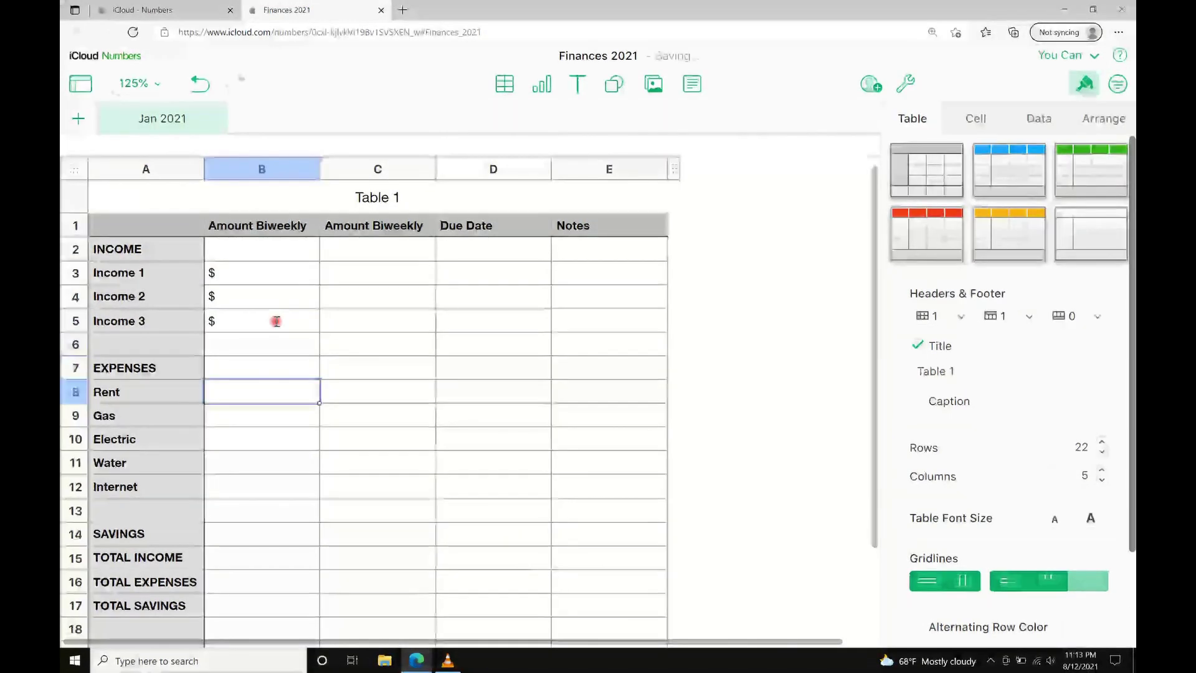
{"action": "type", "text": "$"}
{"action": "key", "text": "Return"}
{"action": "type", "text": "$"}
{"action": "key", "text": "Return"}
{"action": "type", "text": "$"}
{"action": "key", "text": "Return"}
{"action": "type", "text": "$"}
{"action": "key", "text": "Return"}
{"action": "type", "text": "$"}
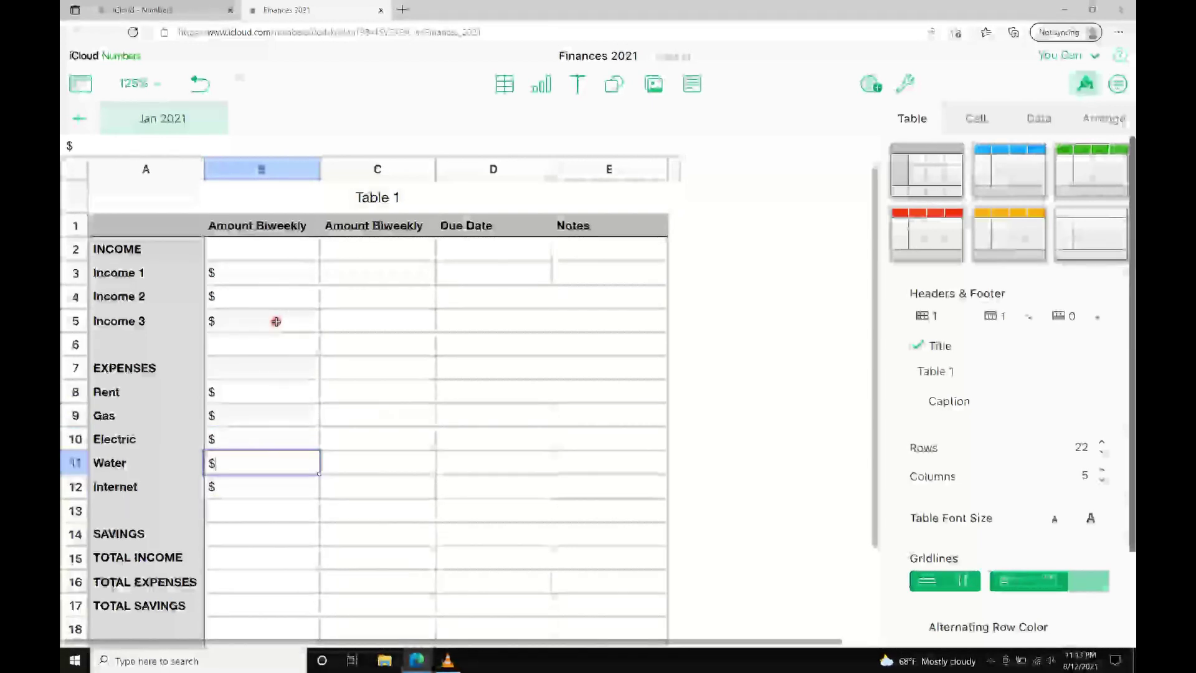
{"action": "key", "text": "Return"}
{"action": "key", "text": "Return"}
{"action": "type", "text": "$$"}
{"action": "key", "text": "Escape"}
{"action": "key", "text": "Return"}
{"action": "type", "text": "$$$"}
{"action": "key", "text": "Return"}
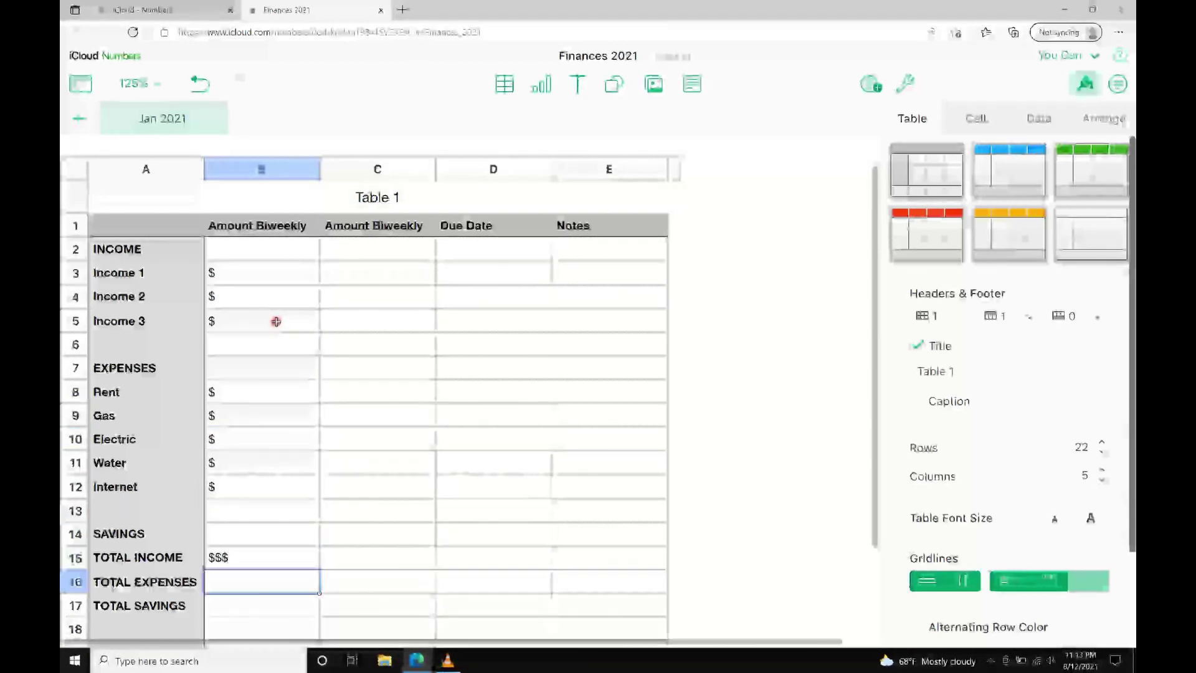
{"action": "type", "text": "$$$"}
{"action": "key", "text": "Return"}
{"action": "type", "text": "$$$"}
{"action": "left_click_drag", "start_coordinate": [261, 272], "coordinate": [430, 609]}
{"action": "left_click", "coordinate": [274, 267]}
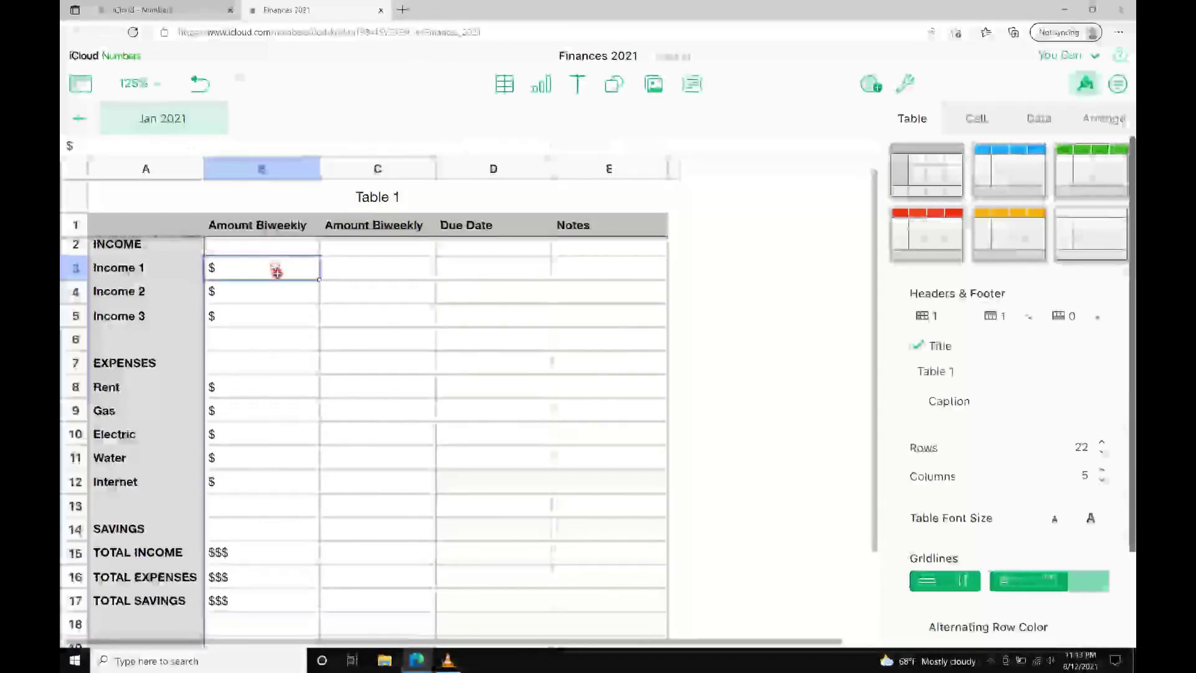
Set the due date to '1st and 15th' for Income 1–3 and expense rows D8:D12.
{"action": "left_click", "coordinate": [480, 265]}
{"action": "type", "text": "1st and 15th"}
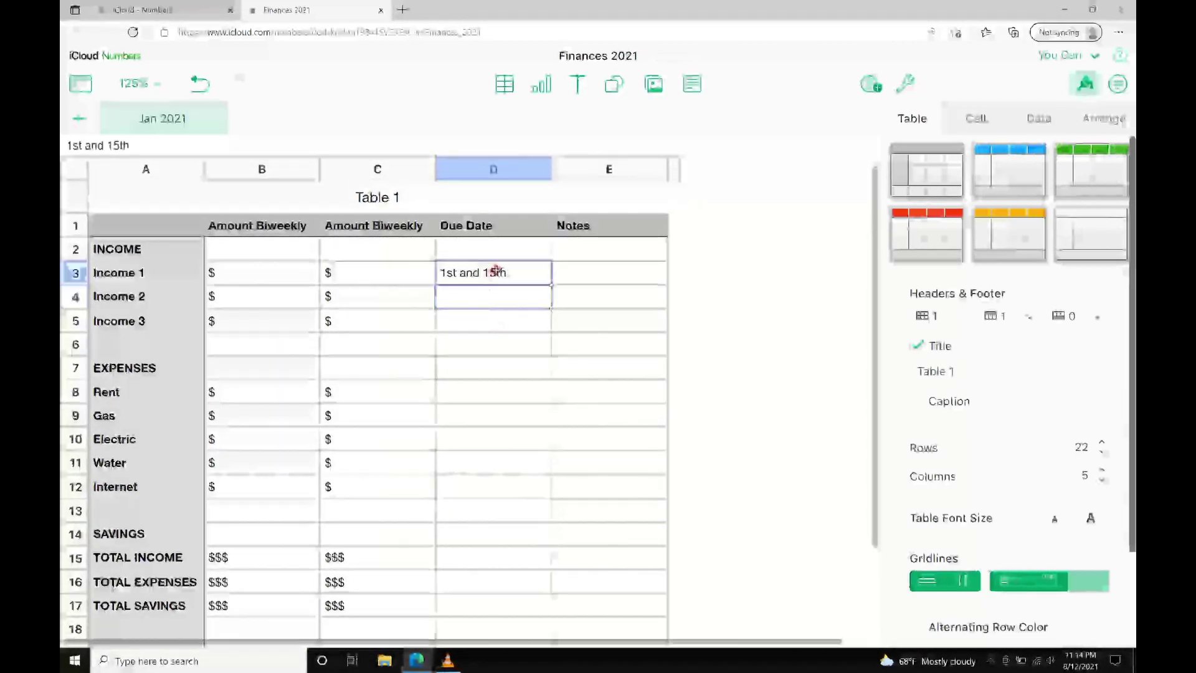
{"action": "left_click_drag", "start_coordinate": [551, 285], "coordinate": [544, 321]}
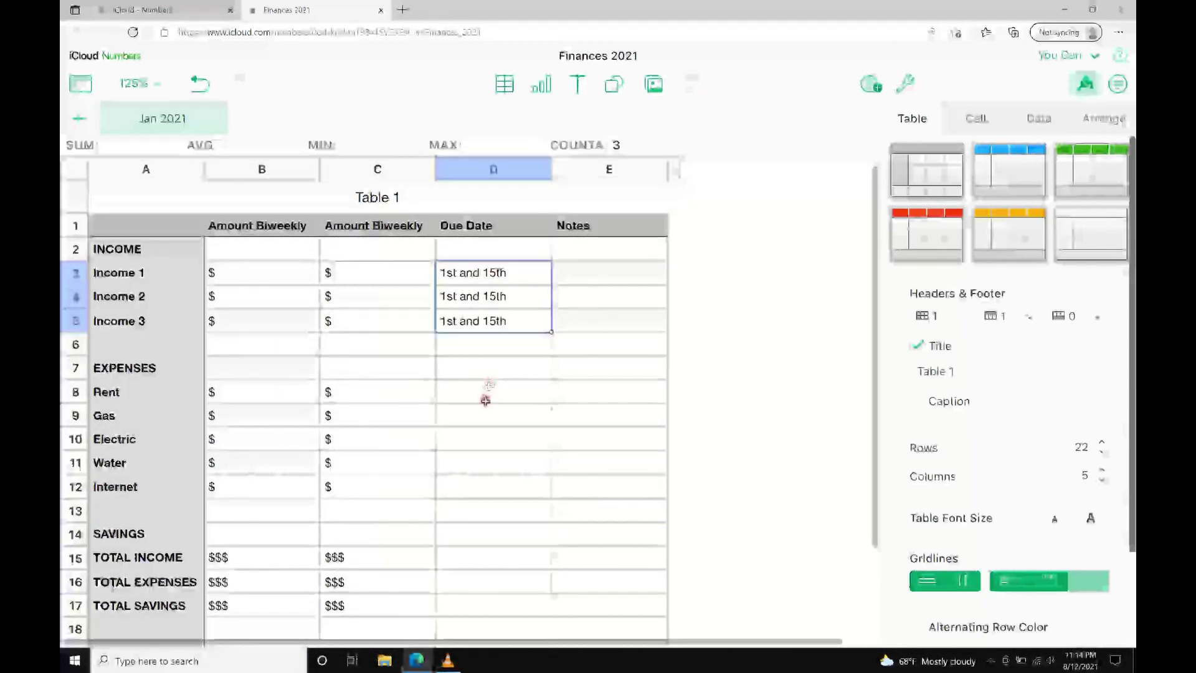
{"action": "left_click_drag", "start_coordinate": [488, 392], "coordinate": [464, 534]}
{"action": "type", "text": "1st and 15th 1st and 15th 1st and 15th 1st and 15th 1st and 15th"}
{"action": "scroll", "coordinate": [468, 480], "scroll_direction": "down", "scroll_amount": 1}
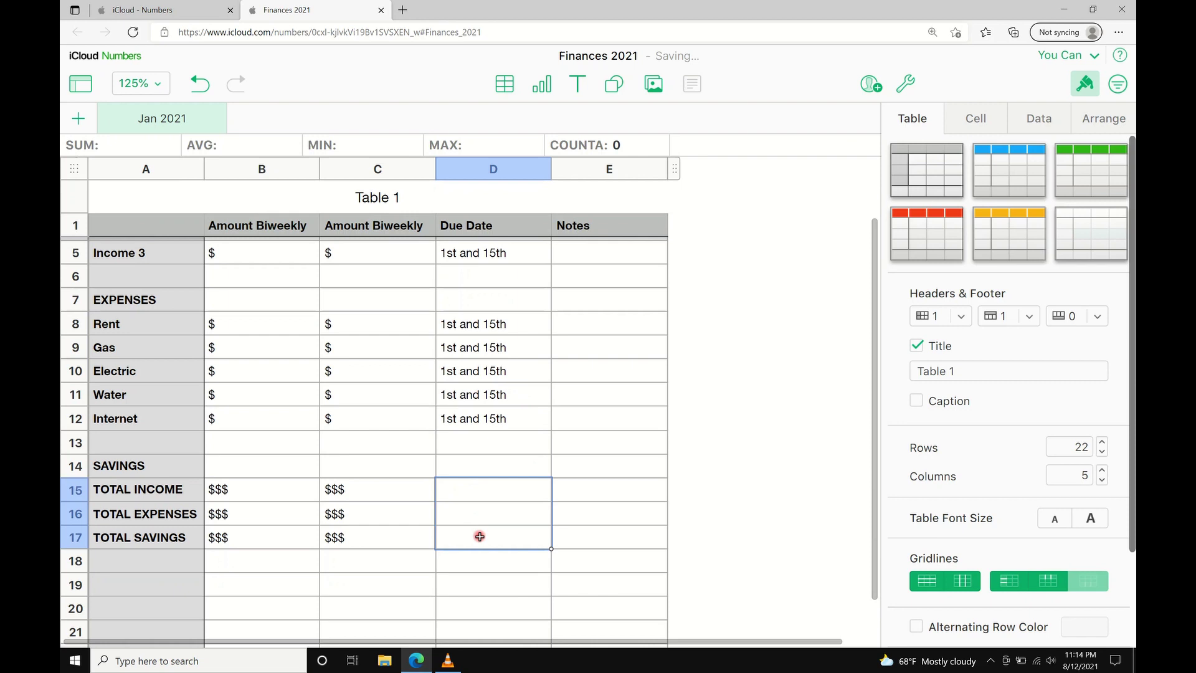
{"action": "left_click", "coordinate": [644, 318]}
{"action": "scroll", "coordinate": [731, 291], "scroll_direction": "up", "scroll_amount": 1}
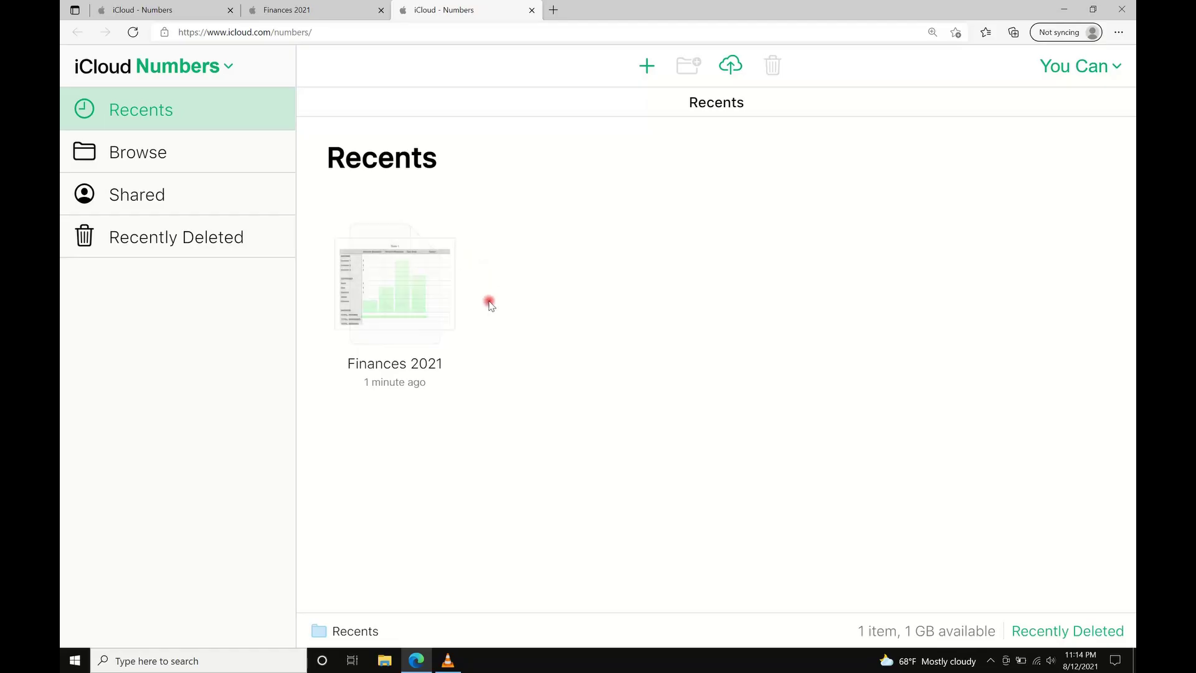
Share Finances 2021 with a collaborator's e-mail address and get its link.
{"action": "left_click", "coordinate": [439, 320]}
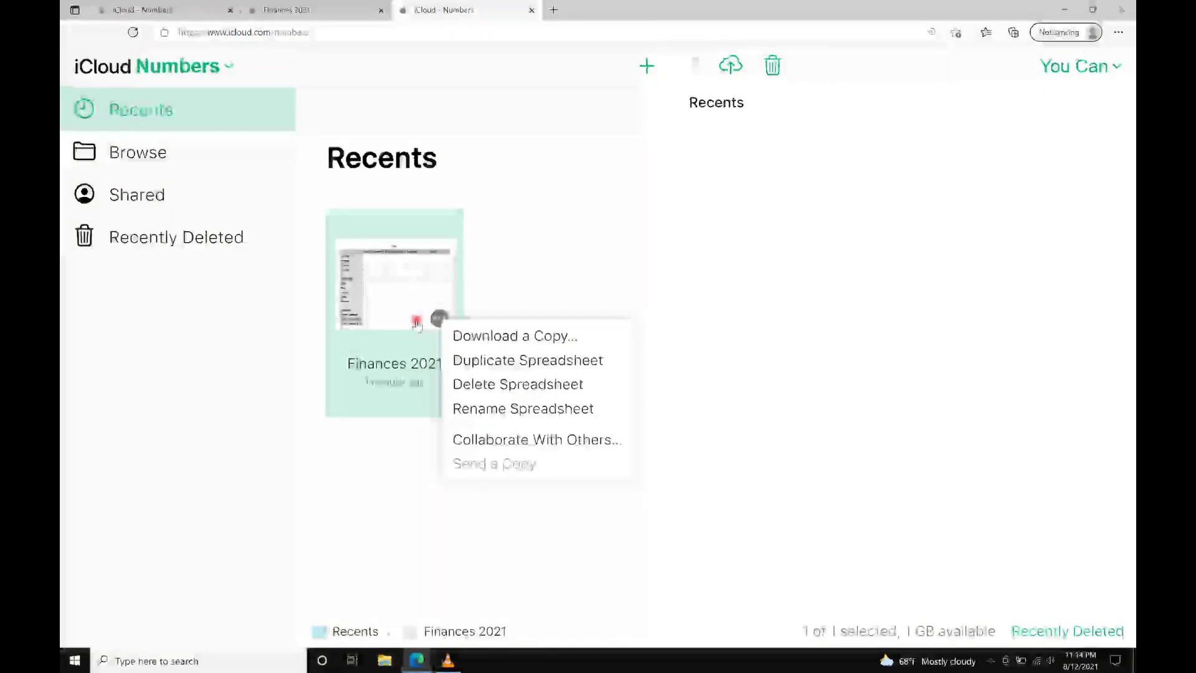
{"action": "left_click", "coordinate": [470, 439]}
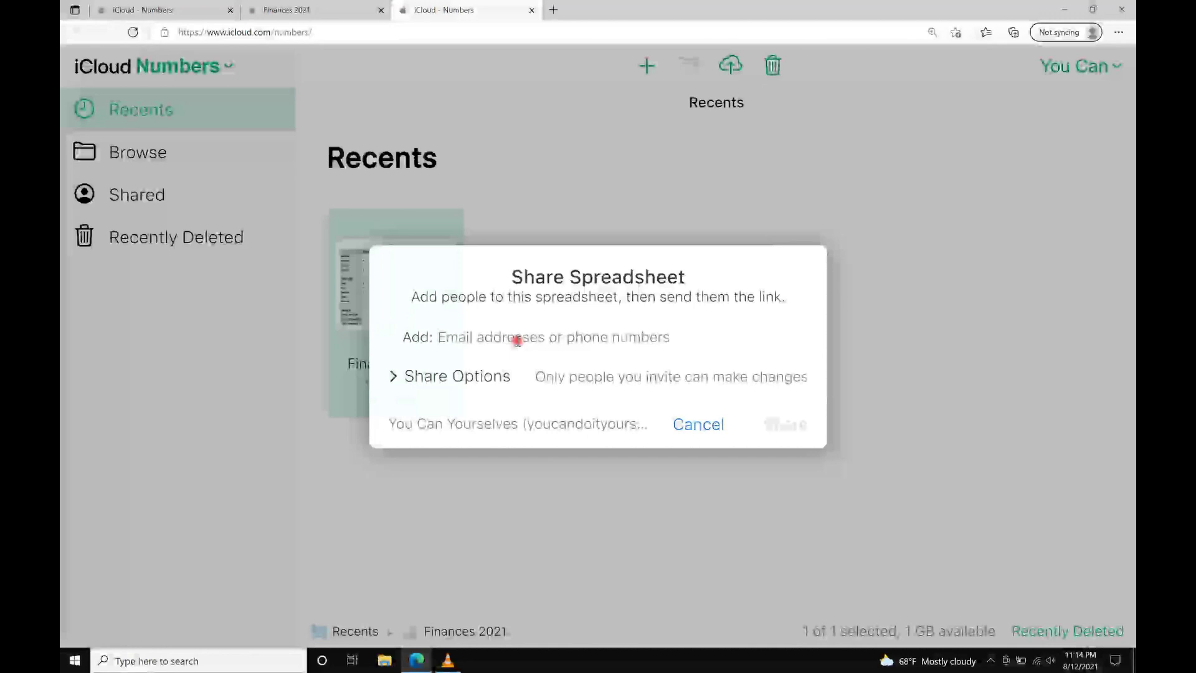
{"action": "left_click", "coordinate": [518, 340]}
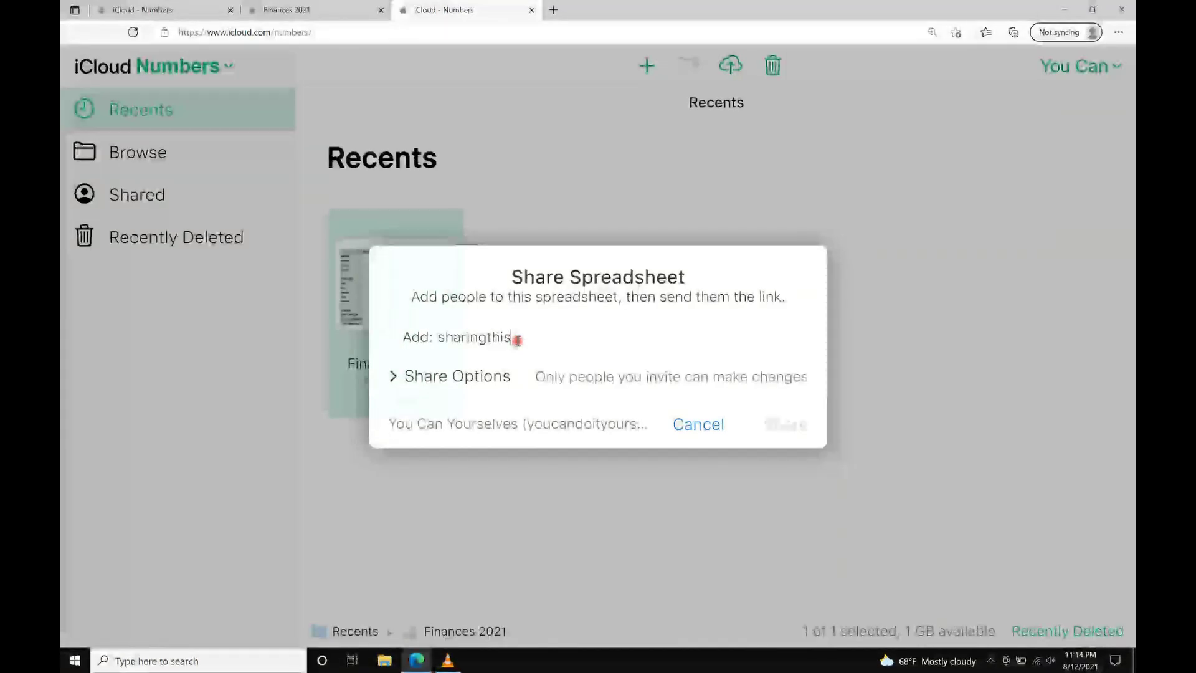
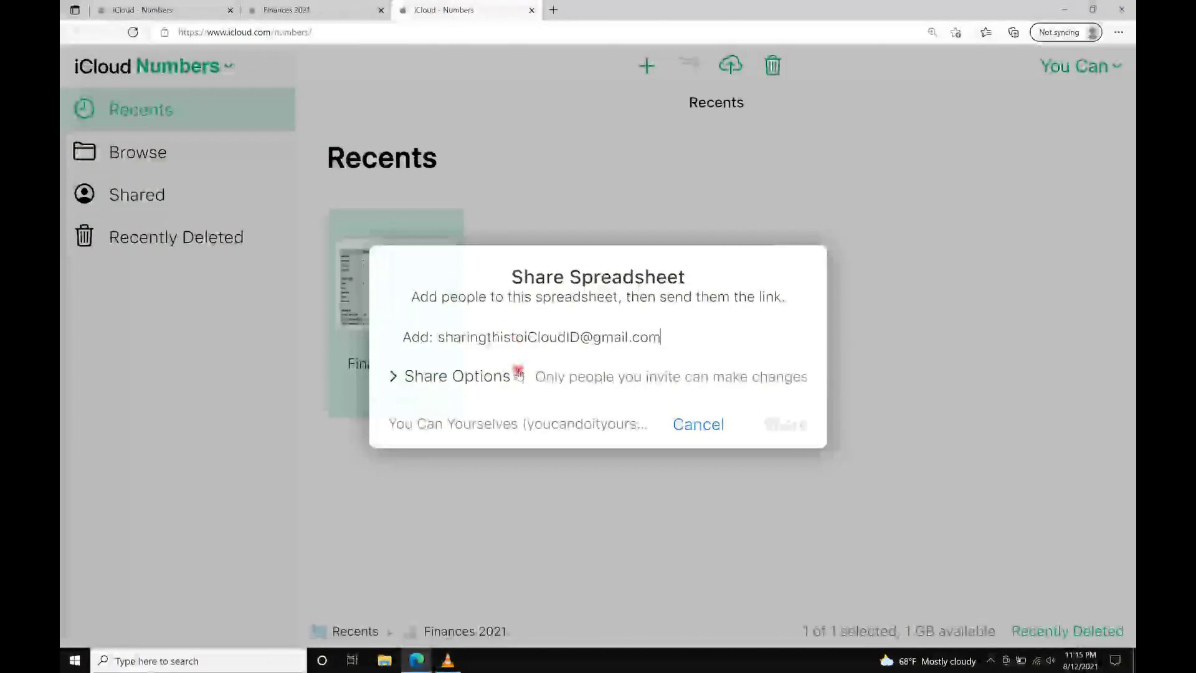
{"action": "left_click", "coordinate": [561, 363]}
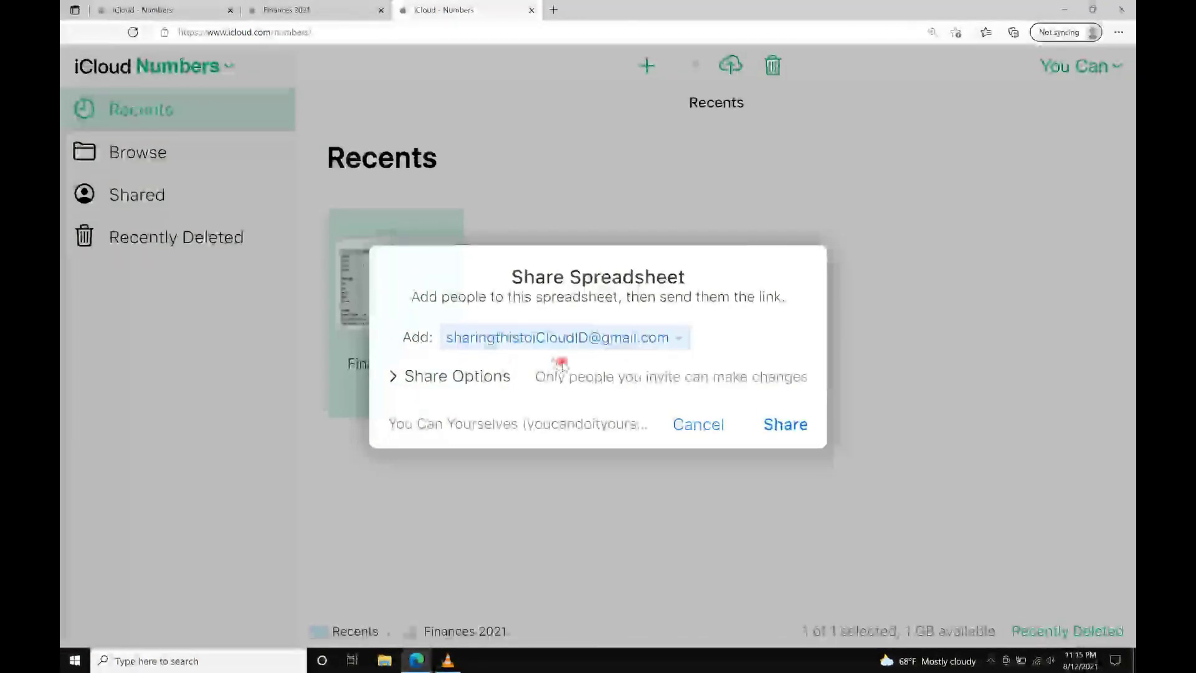
{"action": "left_click", "coordinate": [784, 424]}
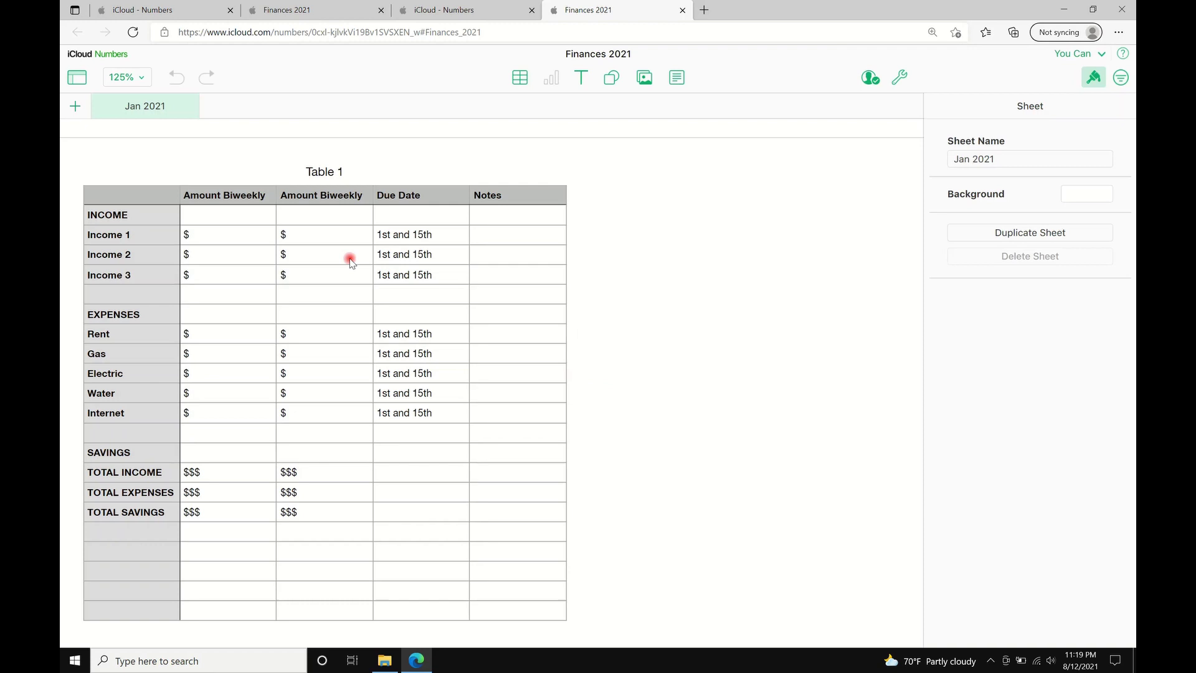
Protect Finances 2021 with a password, retyped for confirmation, plus a password hint.
{"action": "left_click", "coordinate": [899, 80]}
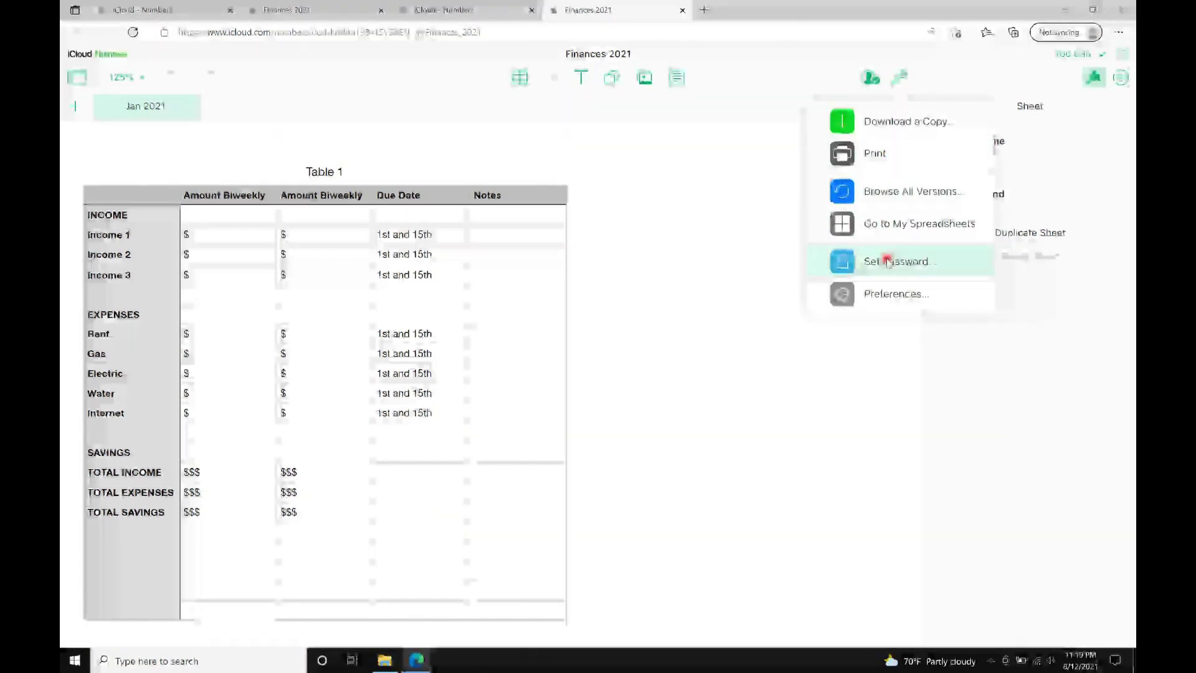
{"action": "left_click", "coordinate": [891, 260]}
{"action": "type", "text": "•••••"}
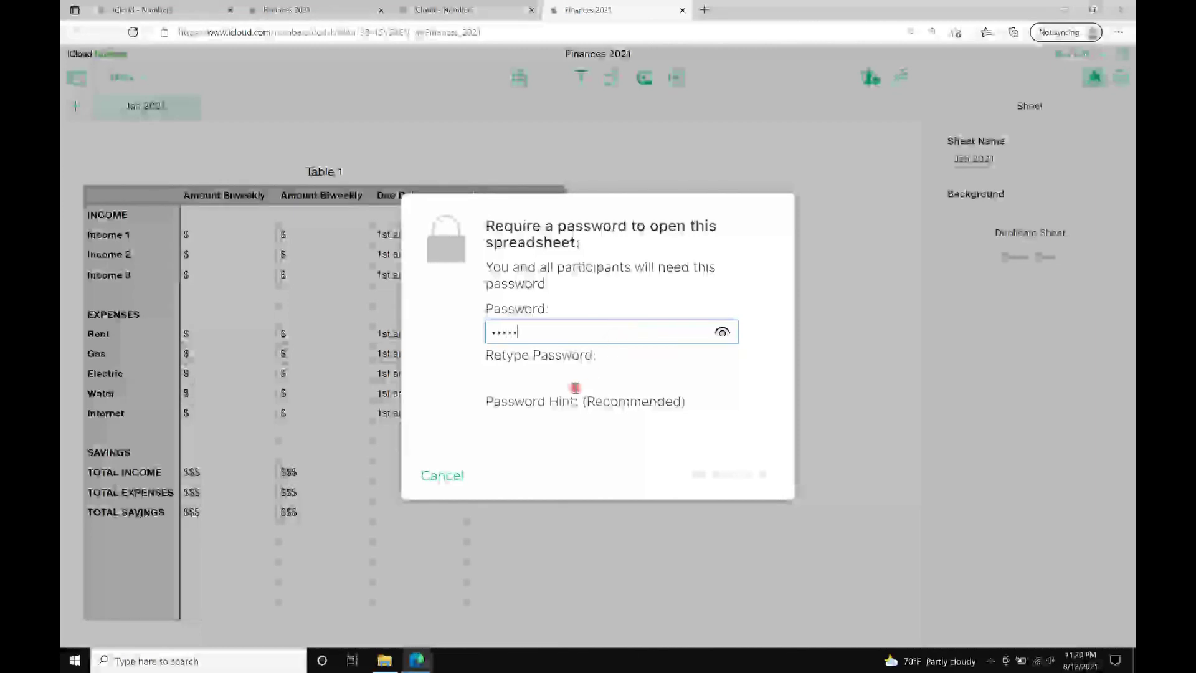
{"action": "left_click", "coordinate": [573, 390]}
{"action": "type", "text": "•2345"}
{"action": "left_click", "coordinate": [573, 425]}
{"action": "type", "text": "12345"}
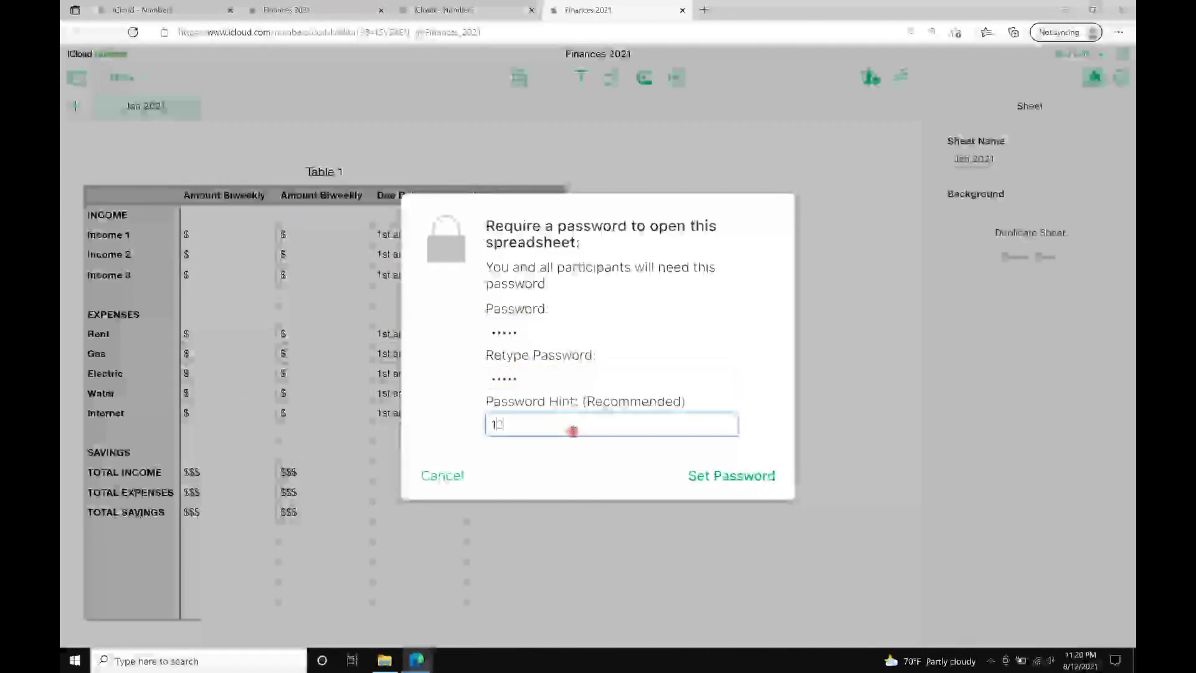
{"action": "left_click", "coordinate": [697, 475]}
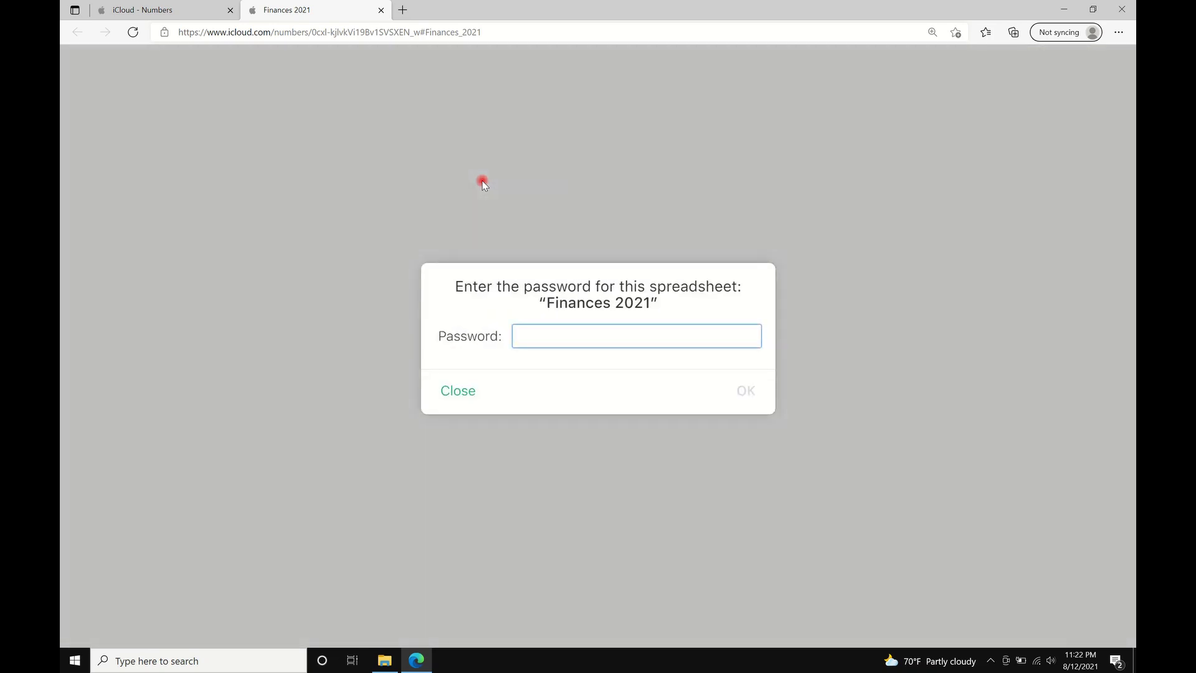
Enter the spreadsheet password at the prompt to unlock Finances 2021.
{"action": "type", "text": "•••••"}
{"action": "left_click", "coordinate": [743, 390]}
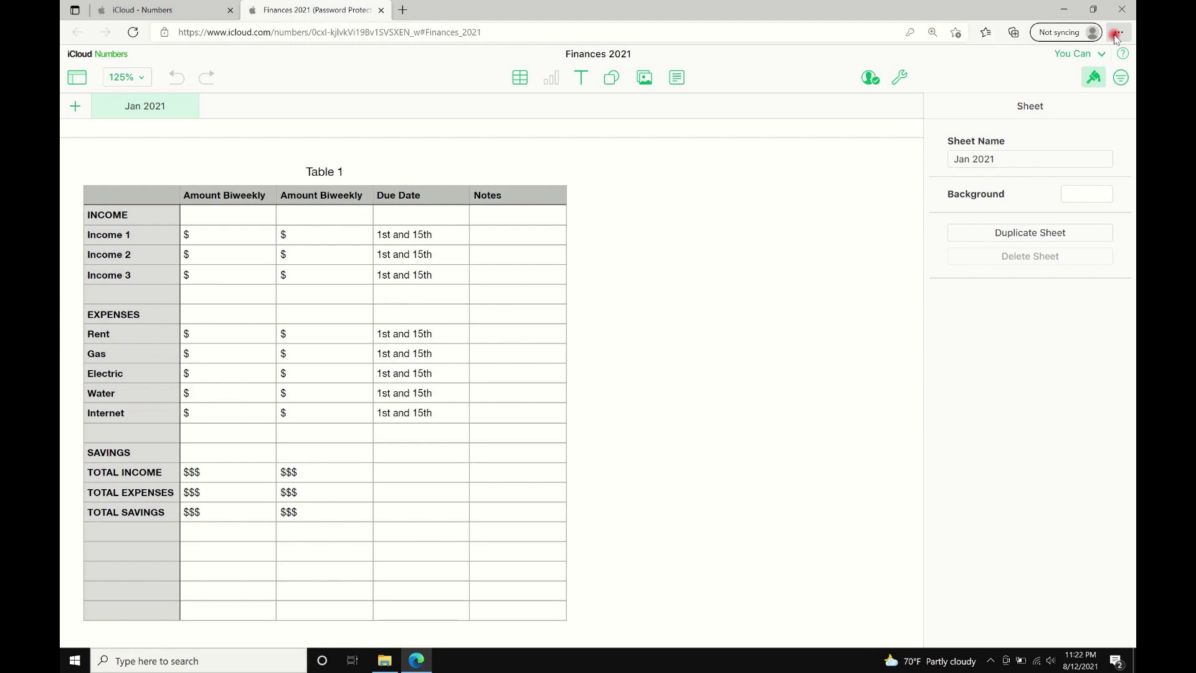
Install the Finances 2021 site as an app from Edge's Apps menu.
{"action": "left_click", "coordinate": [1116, 37]}
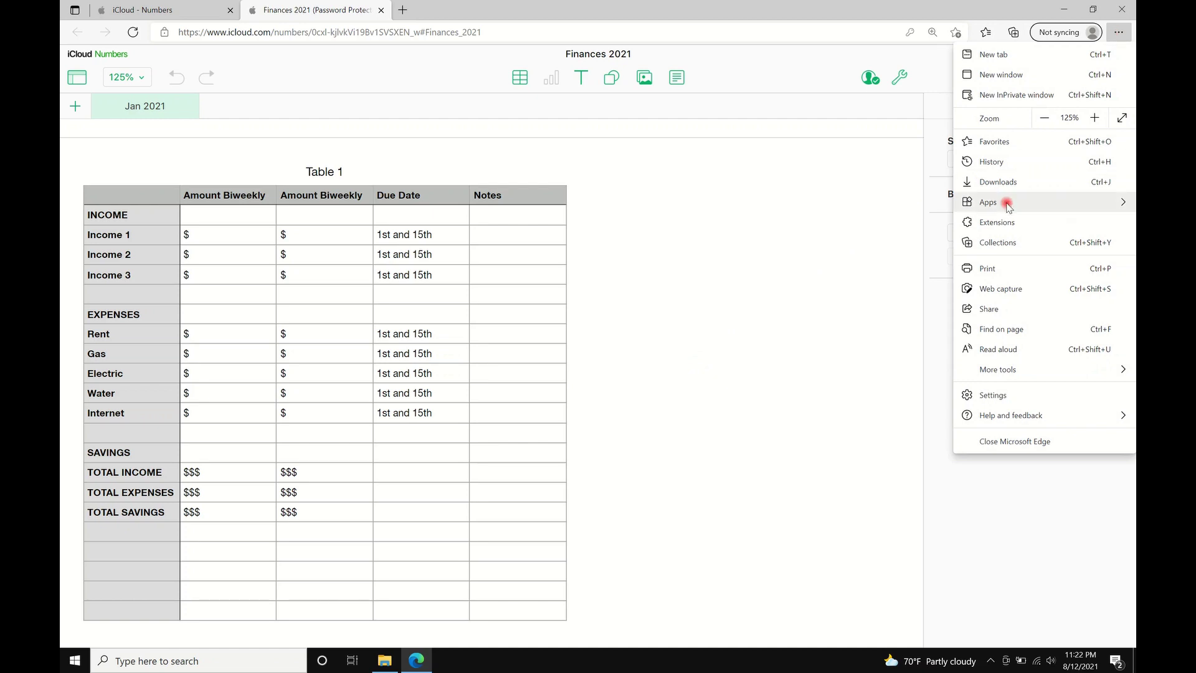
{"action": "mouse_move", "coordinate": [969, 202]}
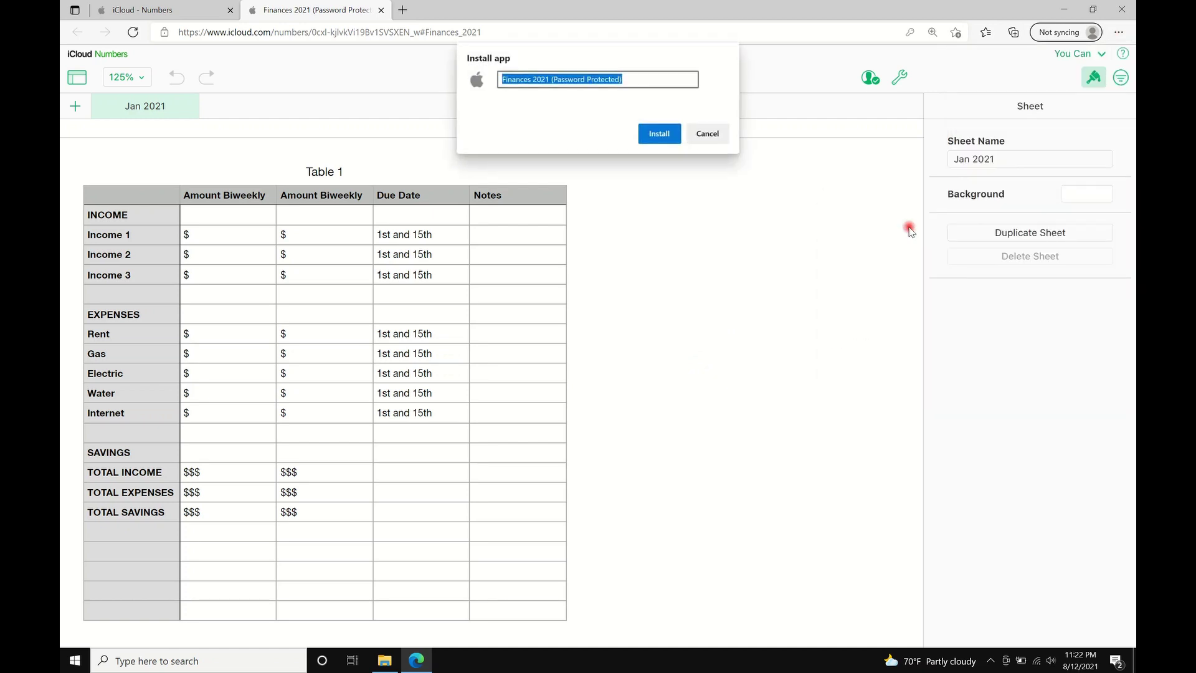
{"action": "left_click", "coordinate": [660, 135]}
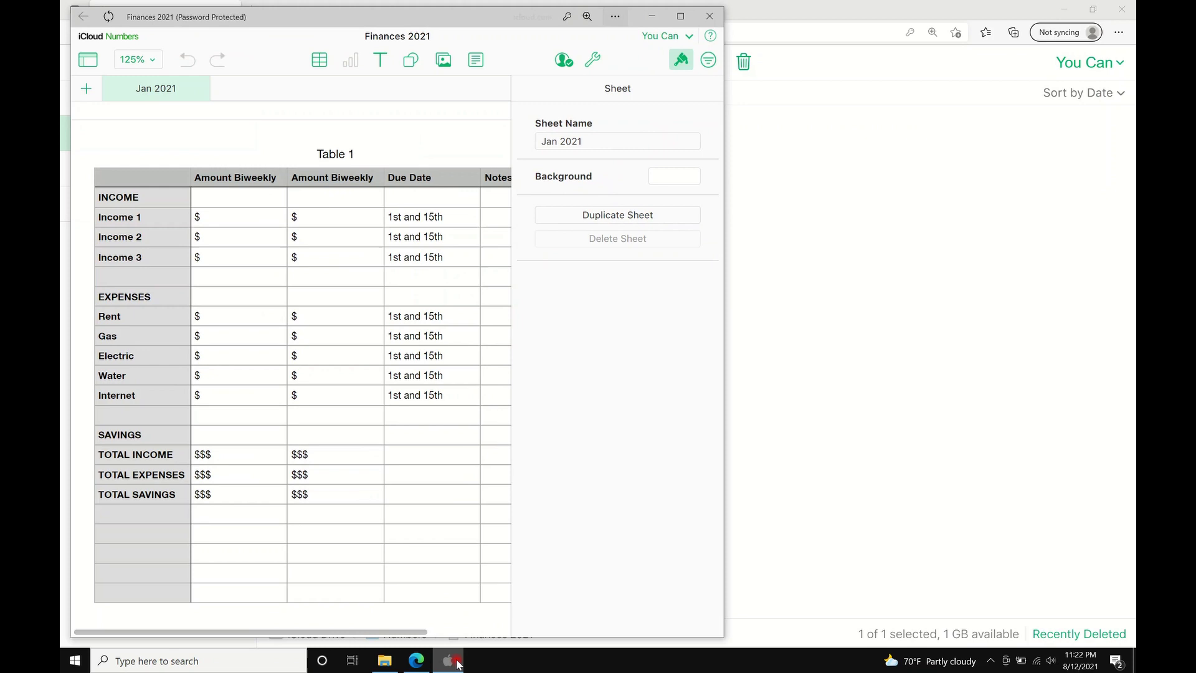
Pin the Finances 2021 app to the taskbar and close its window.
{"action": "mouse_move", "coordinate": [456, 661]}
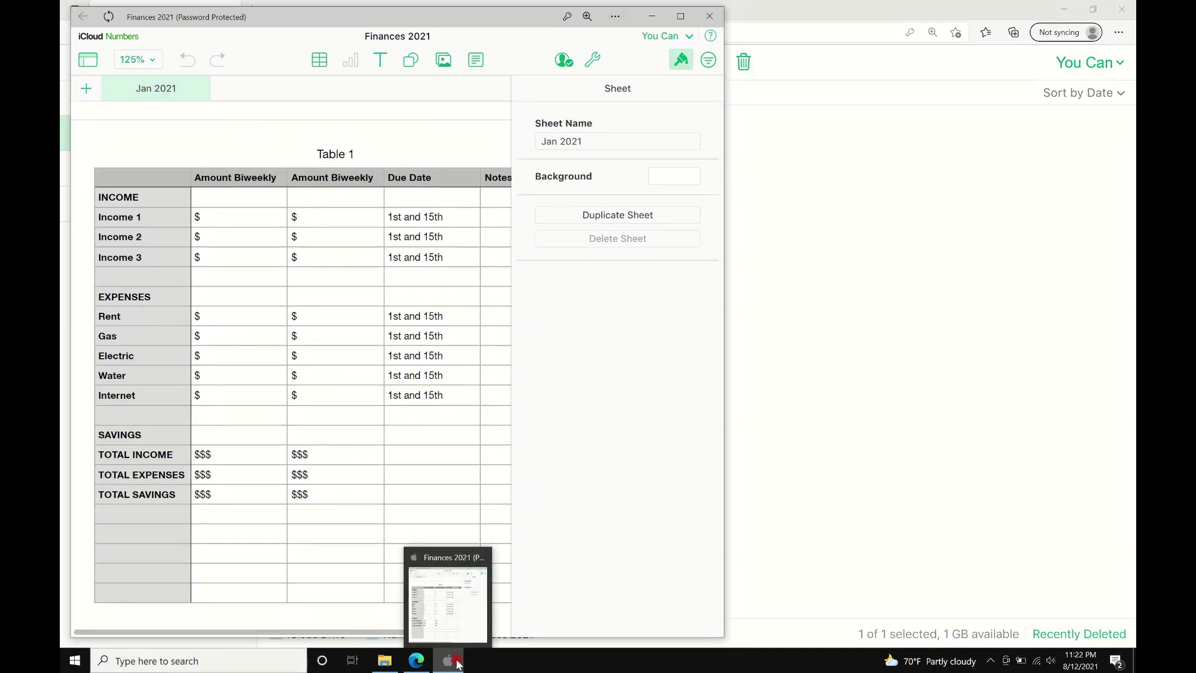
{"action": "right_click", "coordinate": [456, 662]}
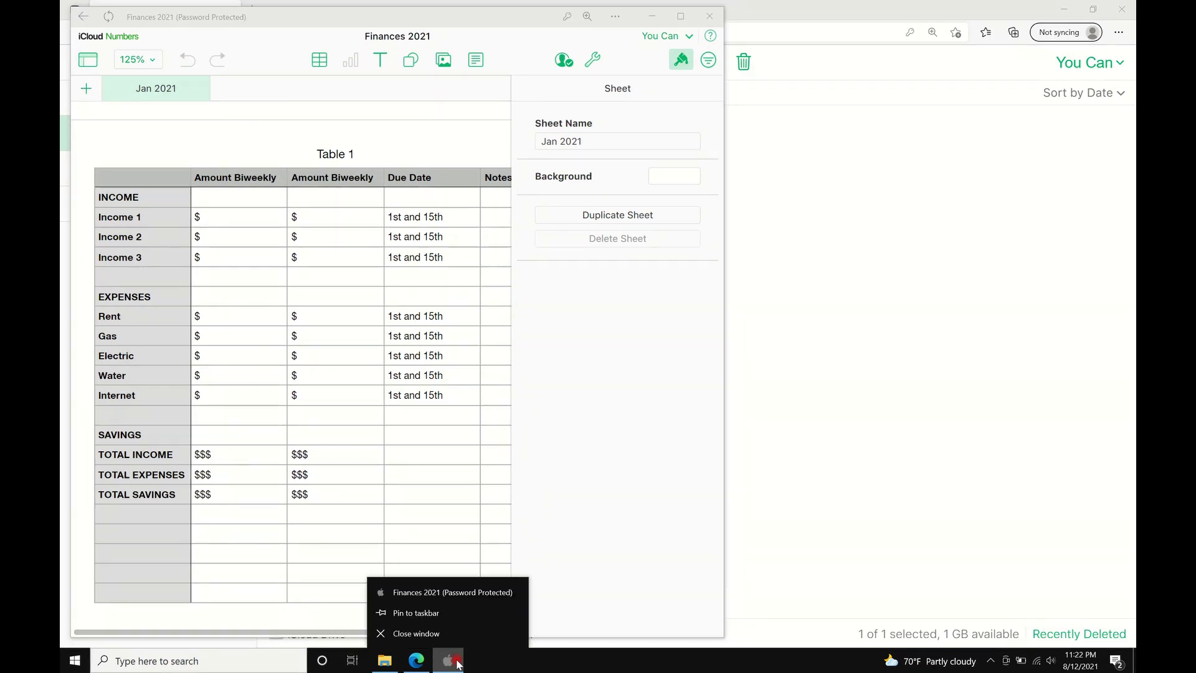
{"action": "left_click", "coordinate": [435, 612]}
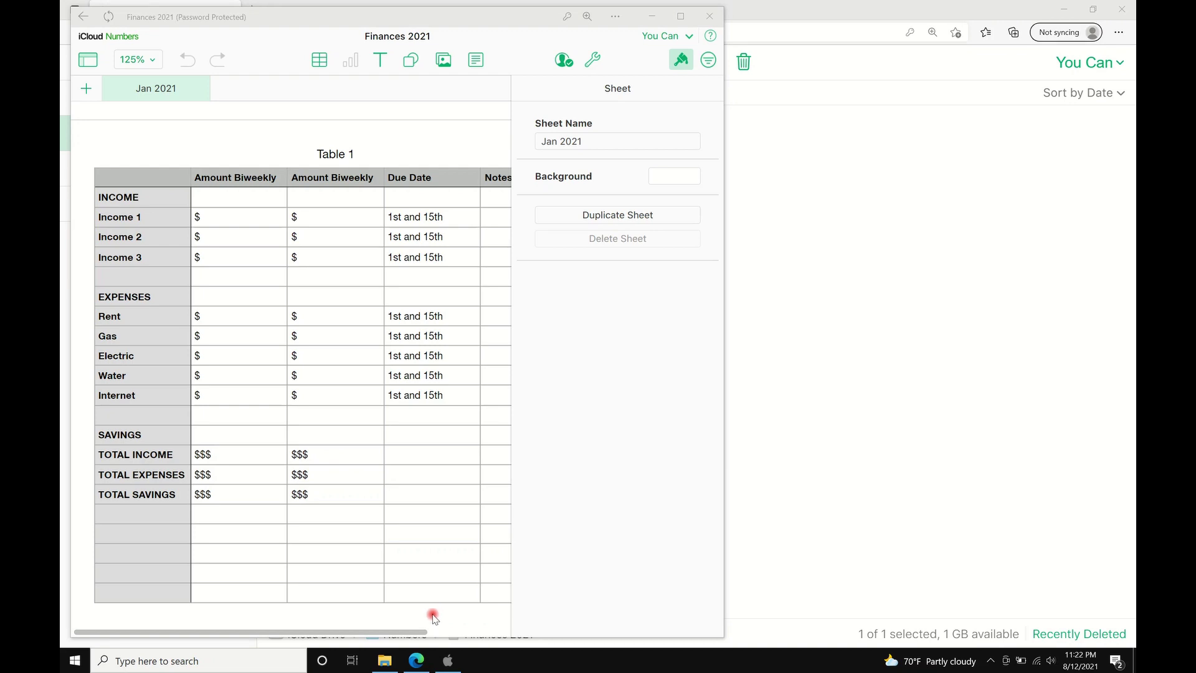
{"action": "left_click", "coordinate": [710, 16]}
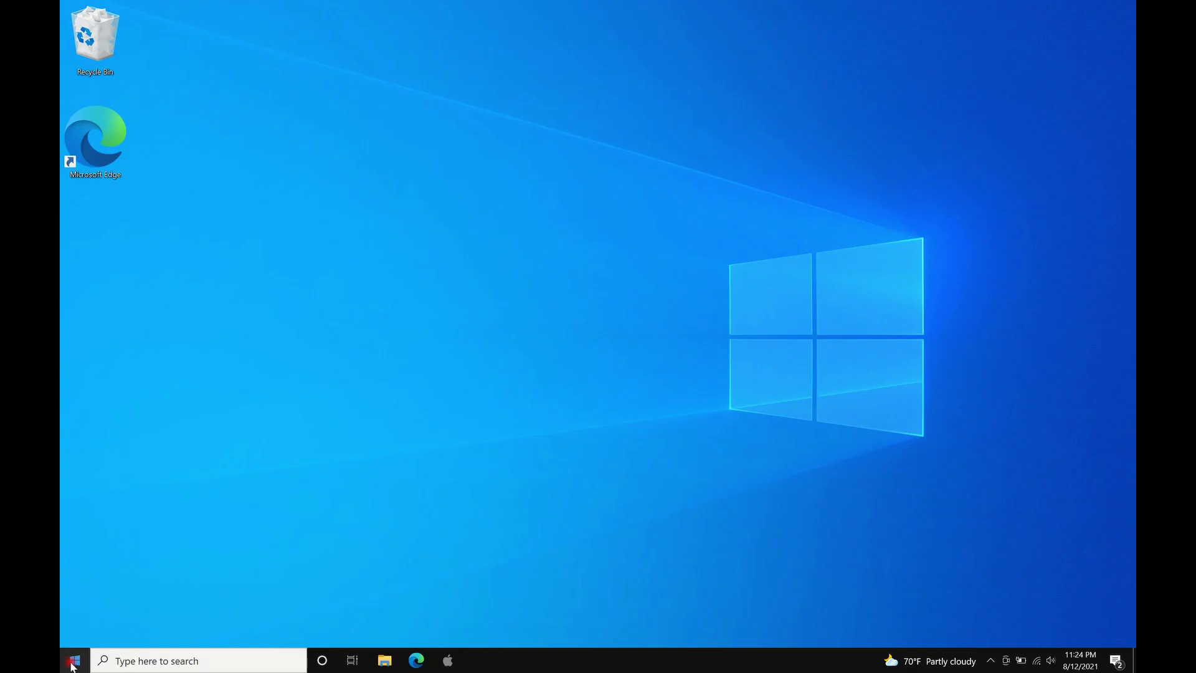
Add a Finances 2021 (Password Protected) desktop shortcut from Recently added, then test-launch and close it.
{"action": "left_click", "coordinate": [73, 660]}
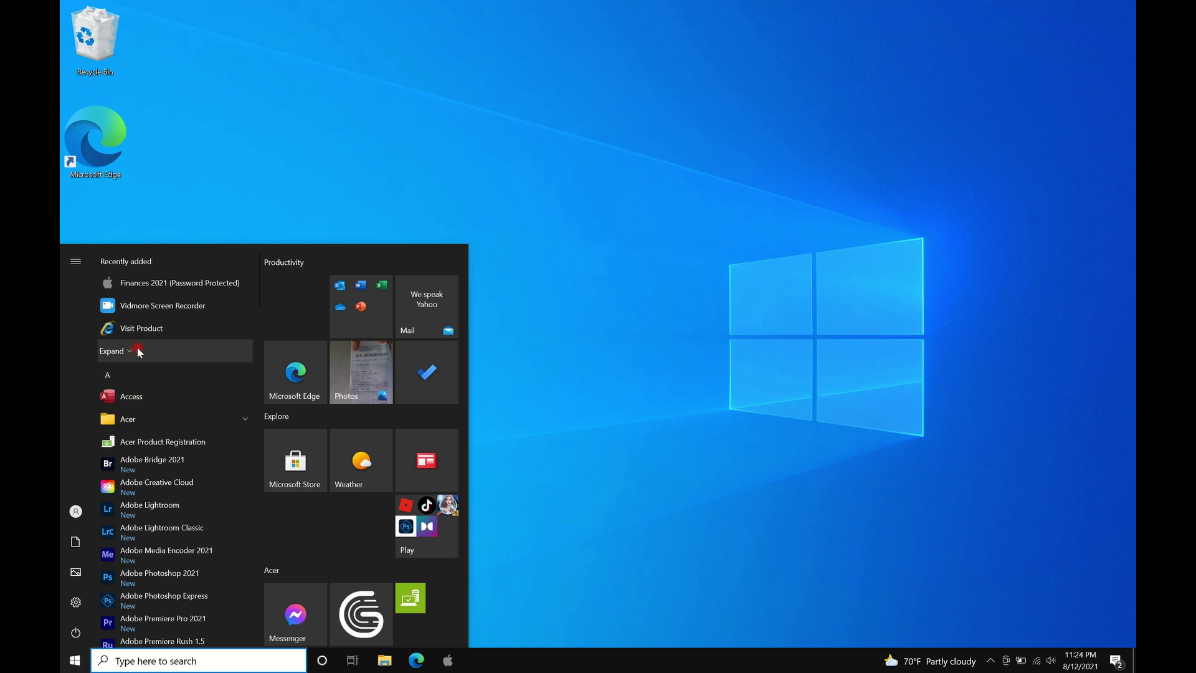
{"action": "left_click_drag", "start_coordinate": [157, 288], "coordinate": [120, 223]}
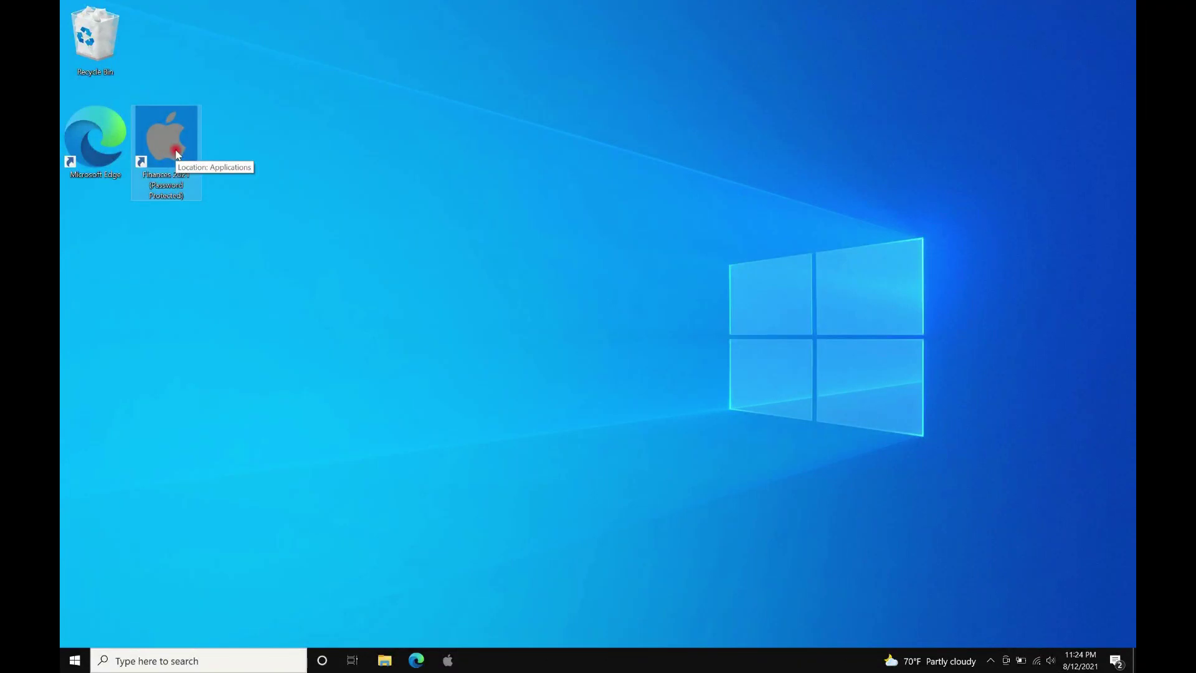
{"action": "double_click", "coordinate": [177, 152]}
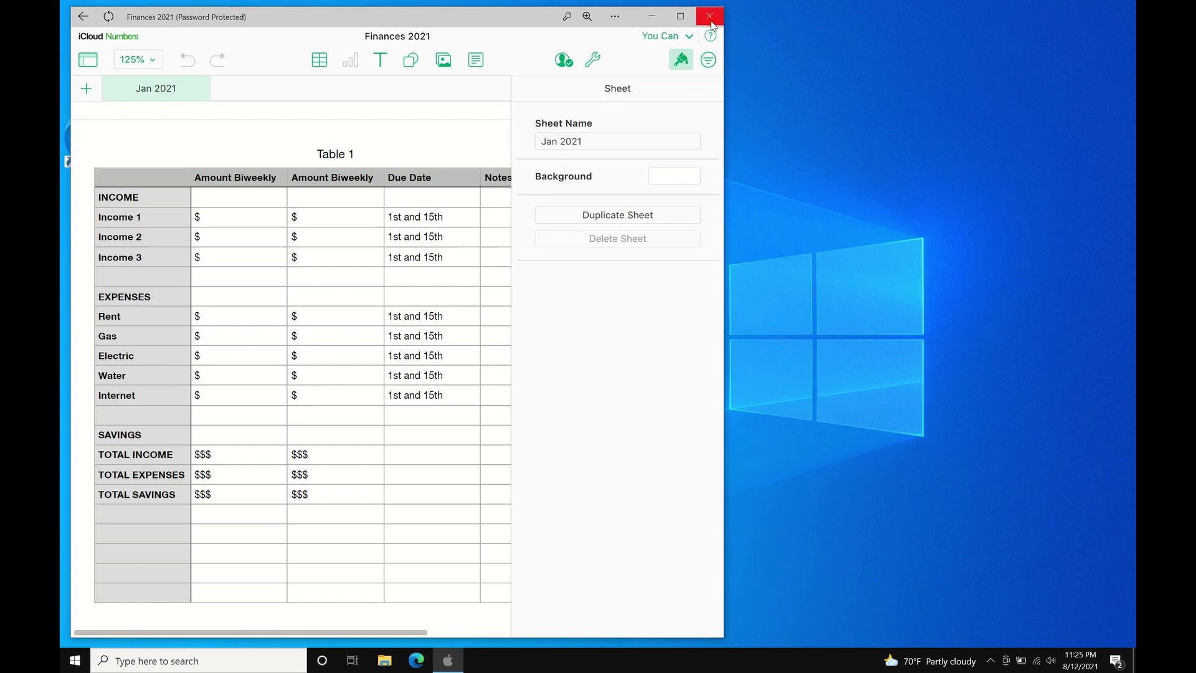
{"action": "left_click", "coordinate": [709, 17]}
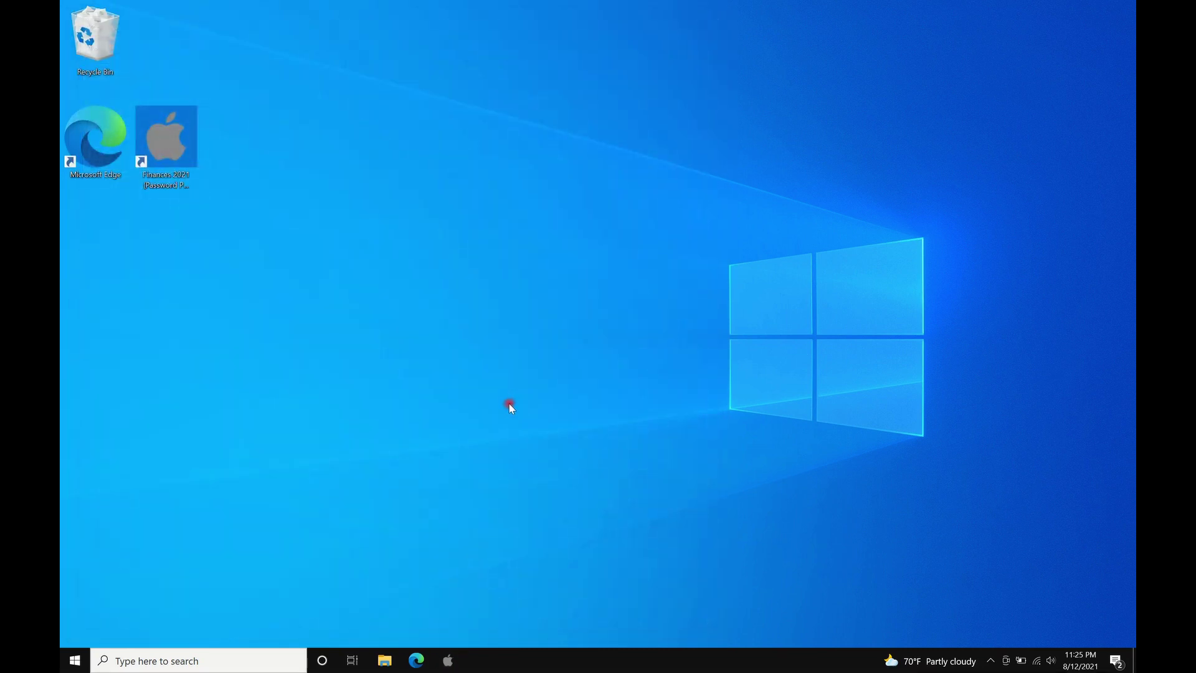